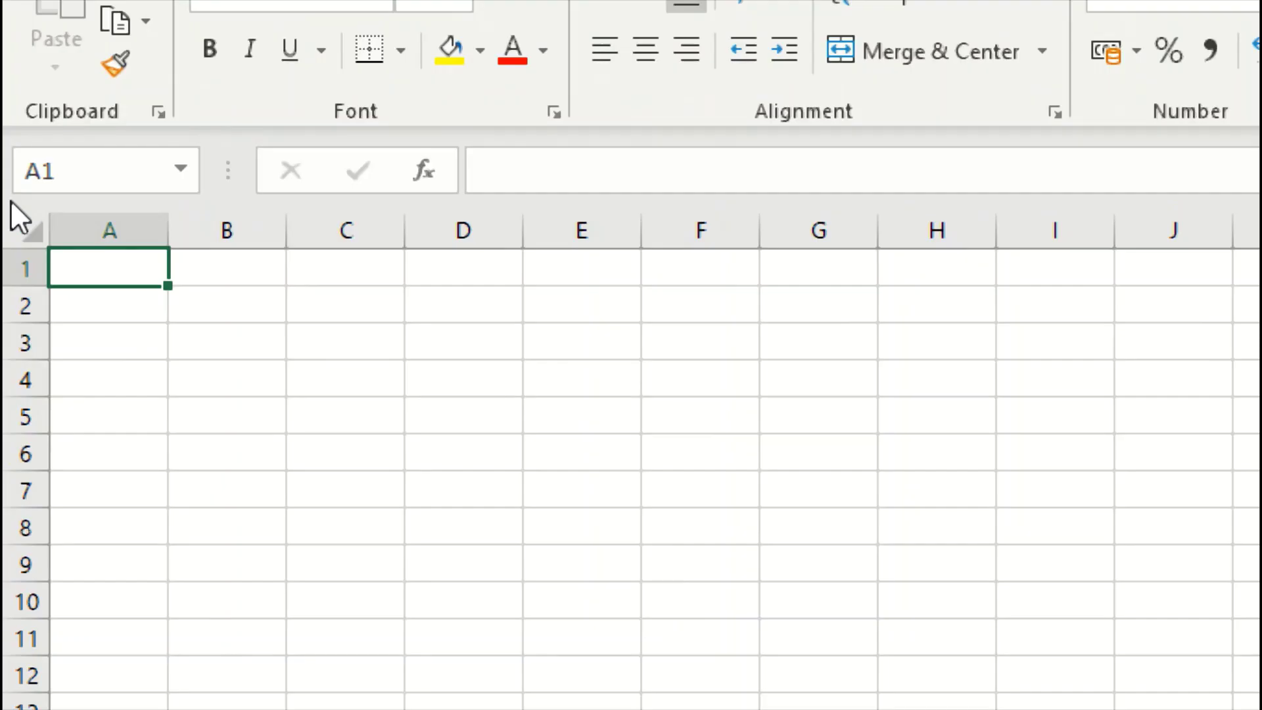
Step: Enter Time In, Time Out and Lunch Hour in A1:A3 and autofit column A to fit them
type("Time IN")
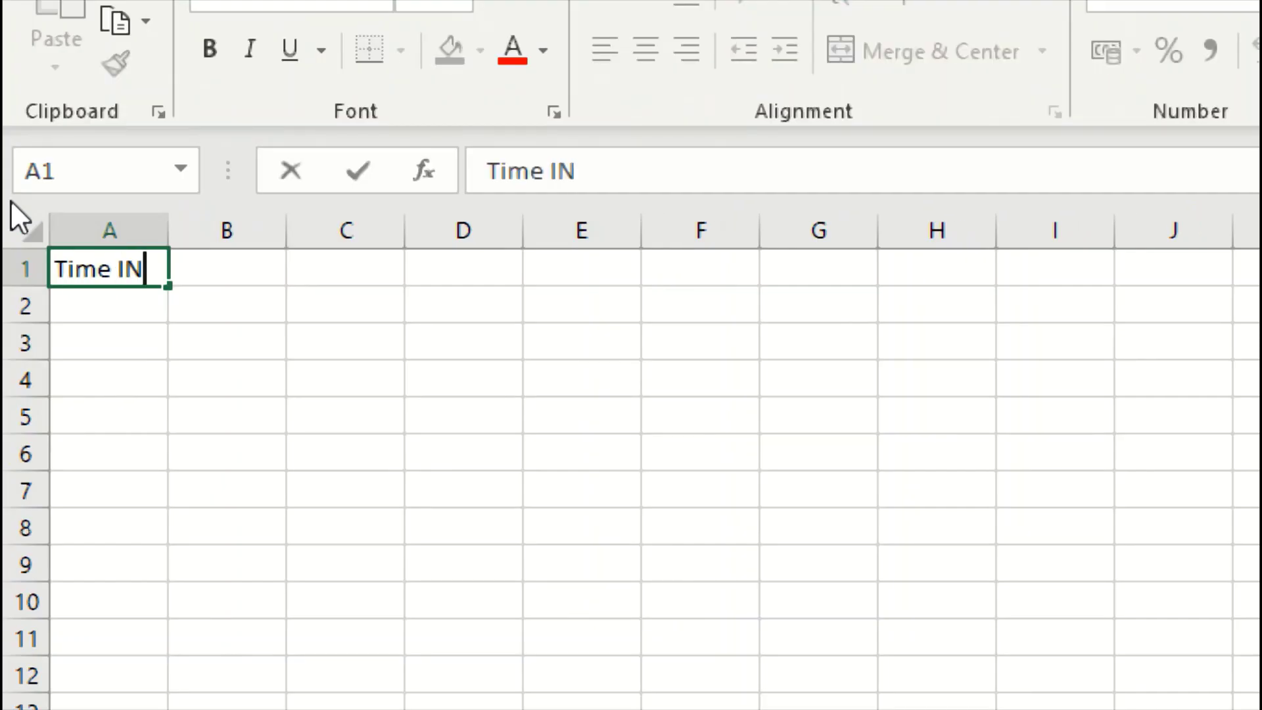
key("BackSpace")
type("n")
key("Return")
type("Time Out")
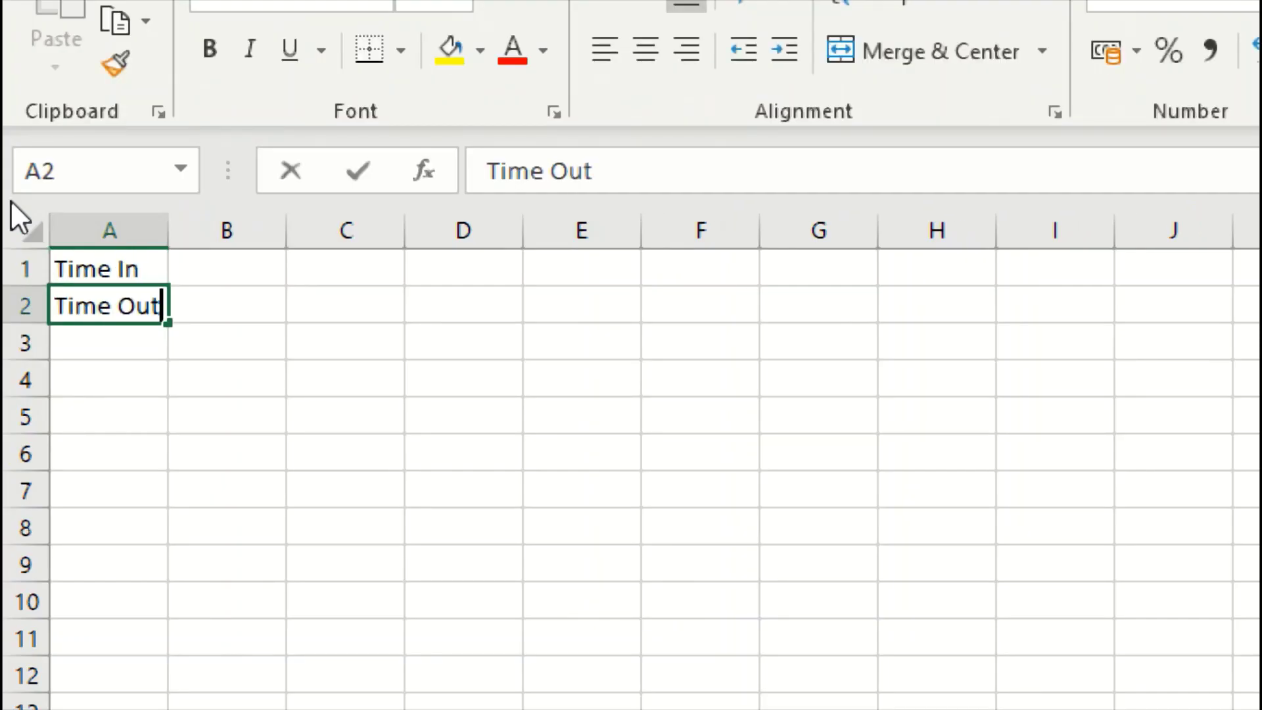
key("Return")
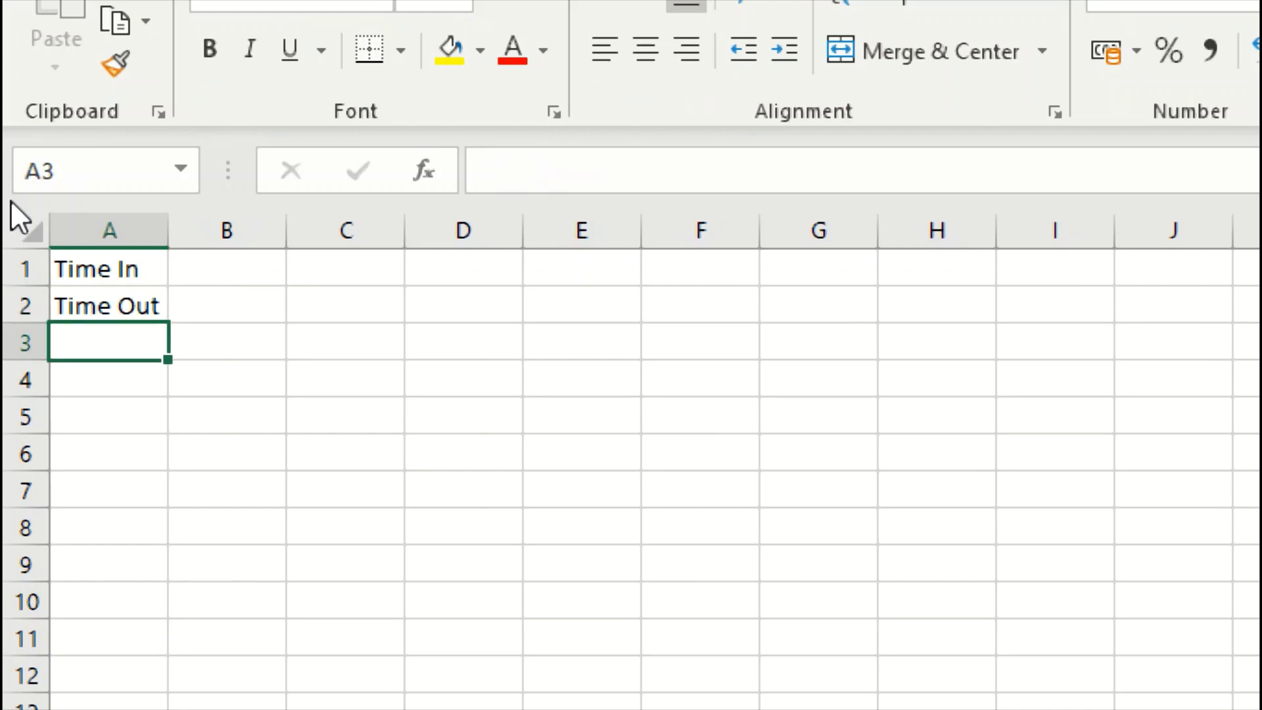
type("Lunch")
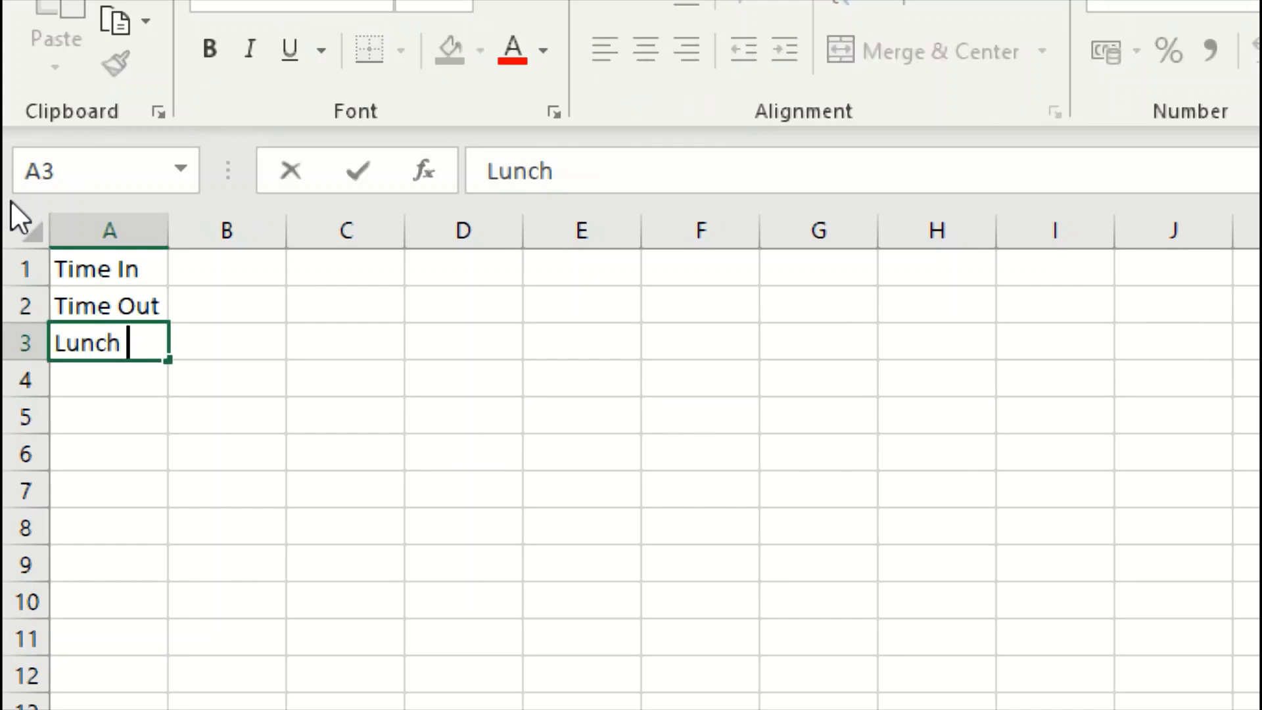
type(" Hour")
key("Return")
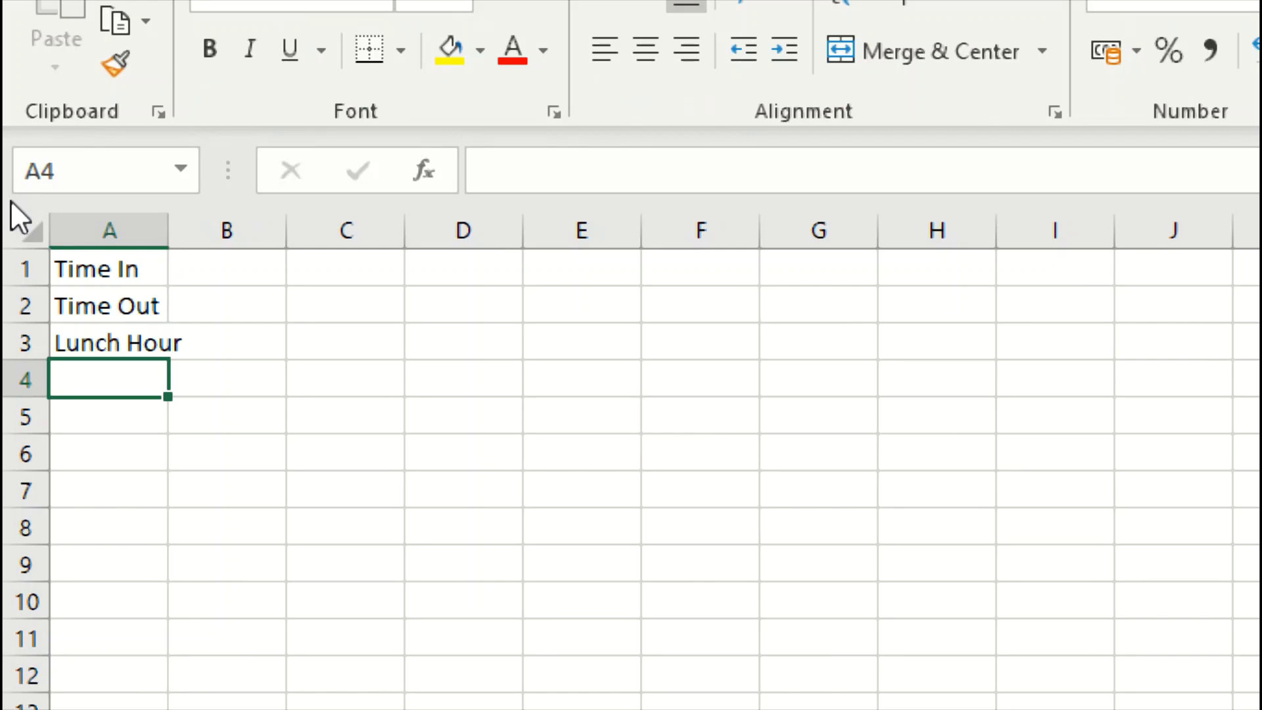
double_click(168, 227)
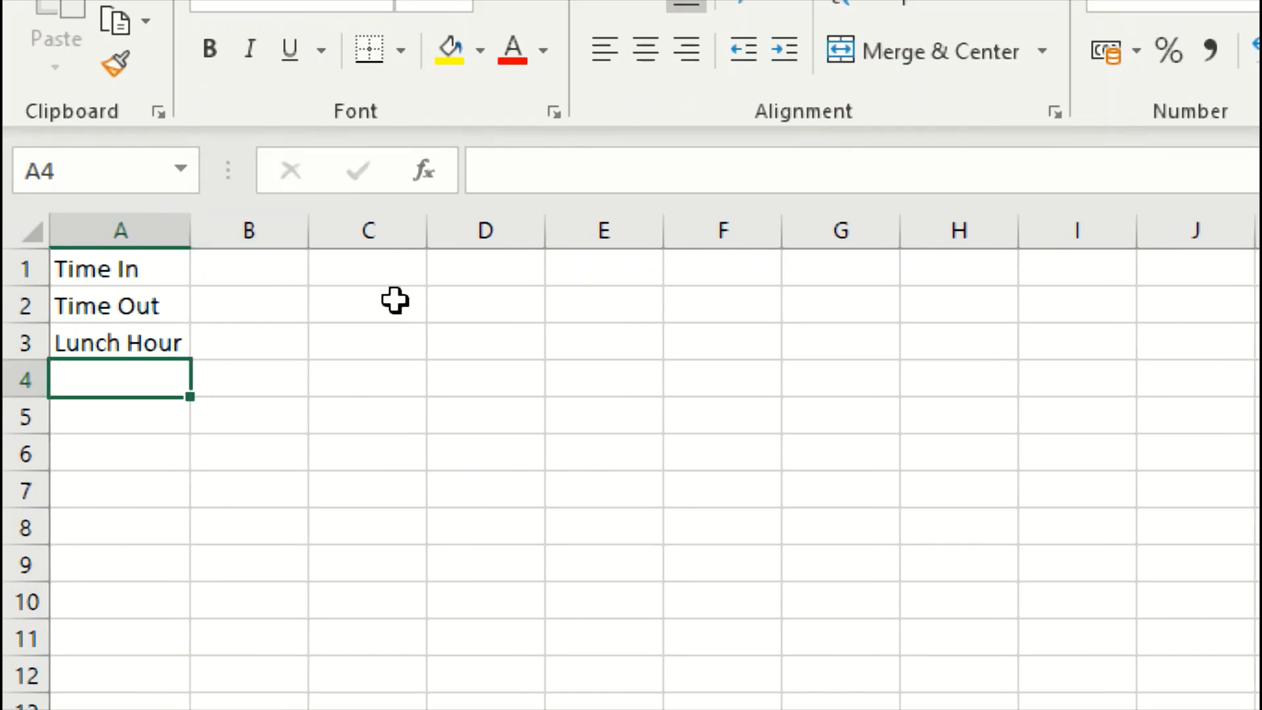
left_click(257, 257)
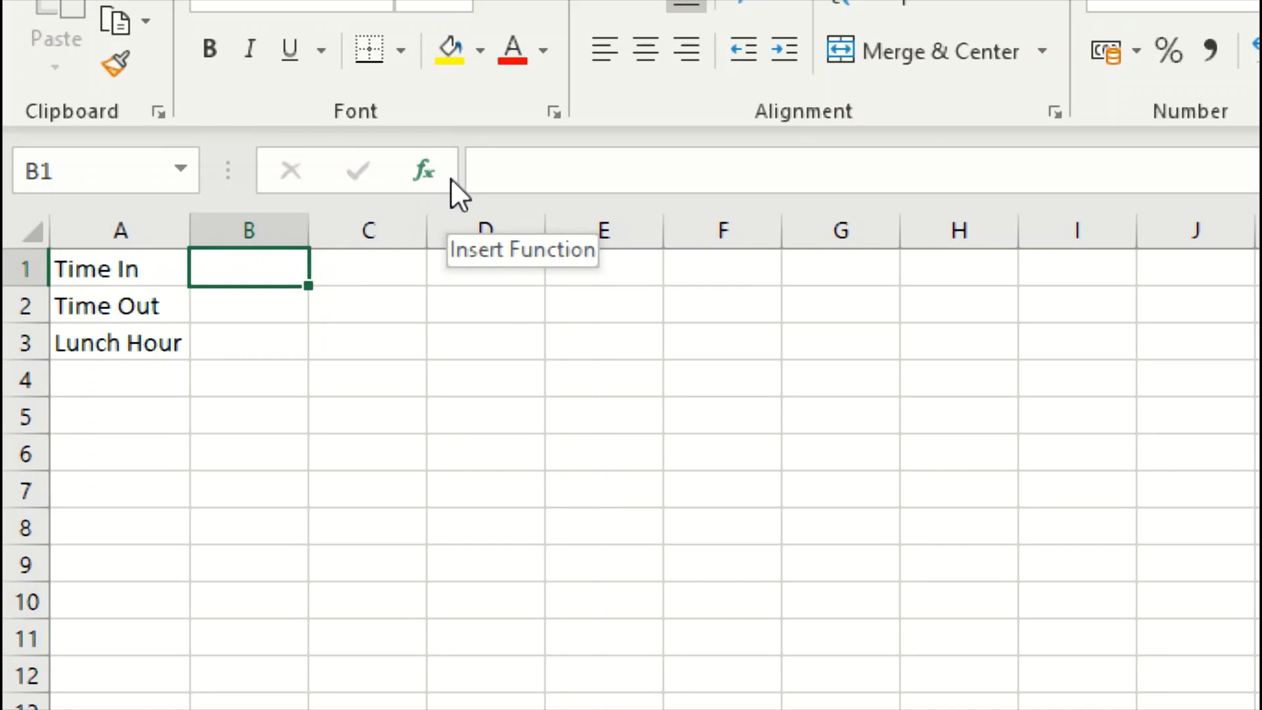
Step: Enter 8 AM in B1 and 4:30 PM in B2
type("8")
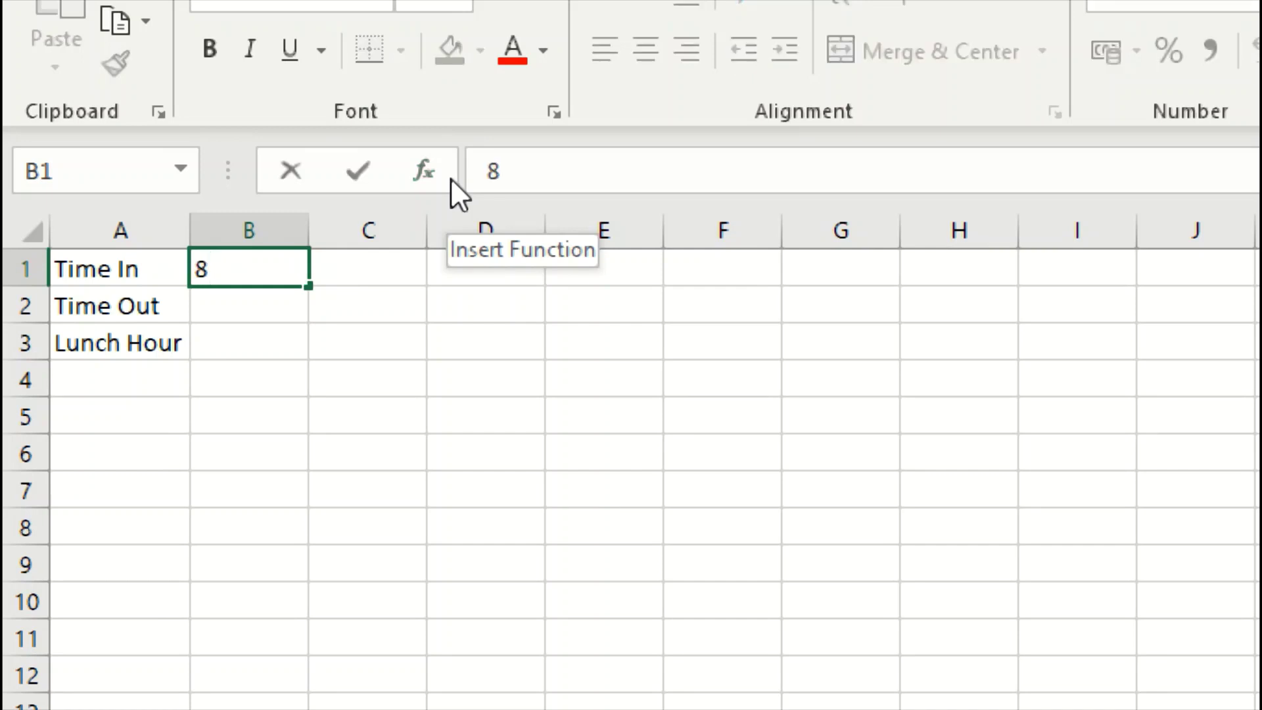
type(" AM")
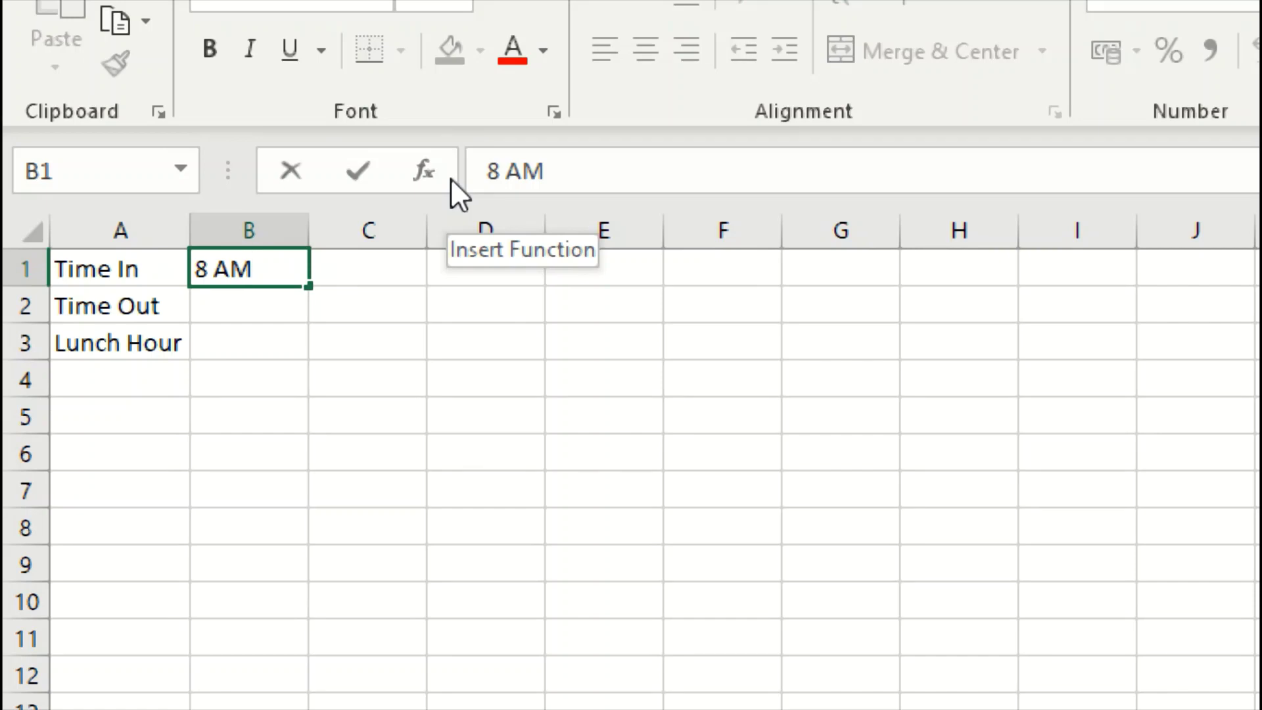
key("Return")
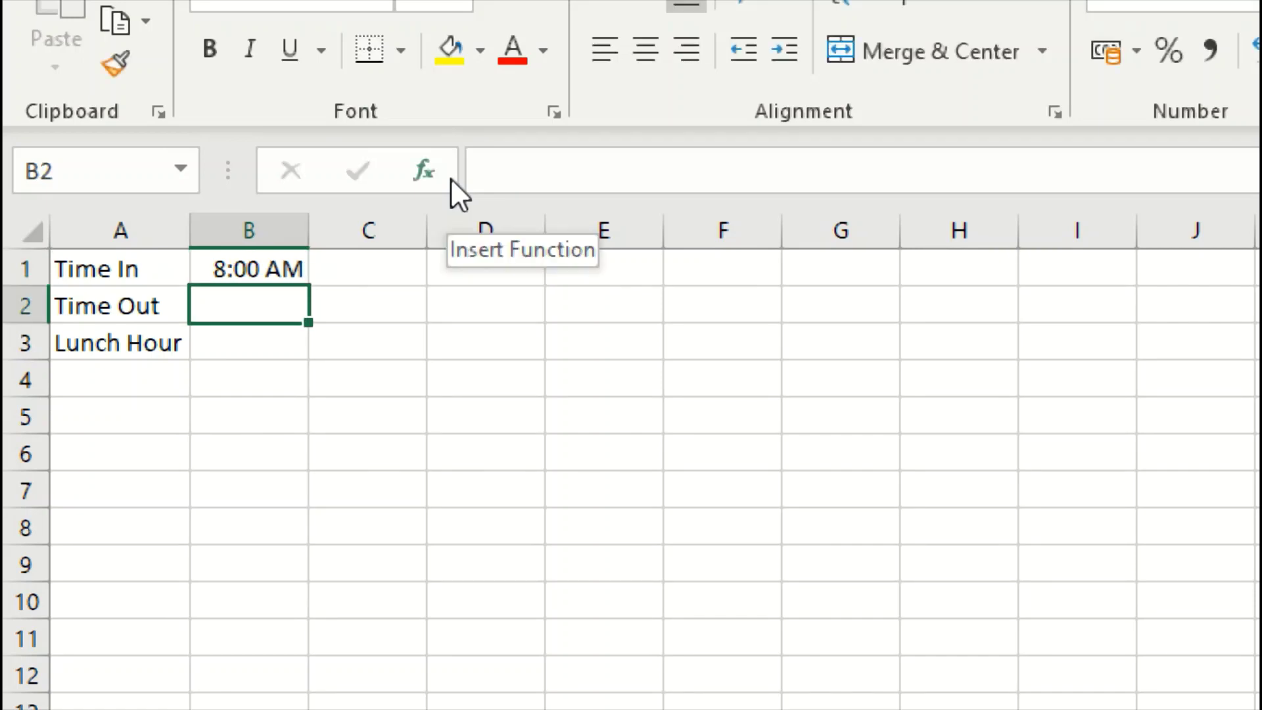
type("4:")
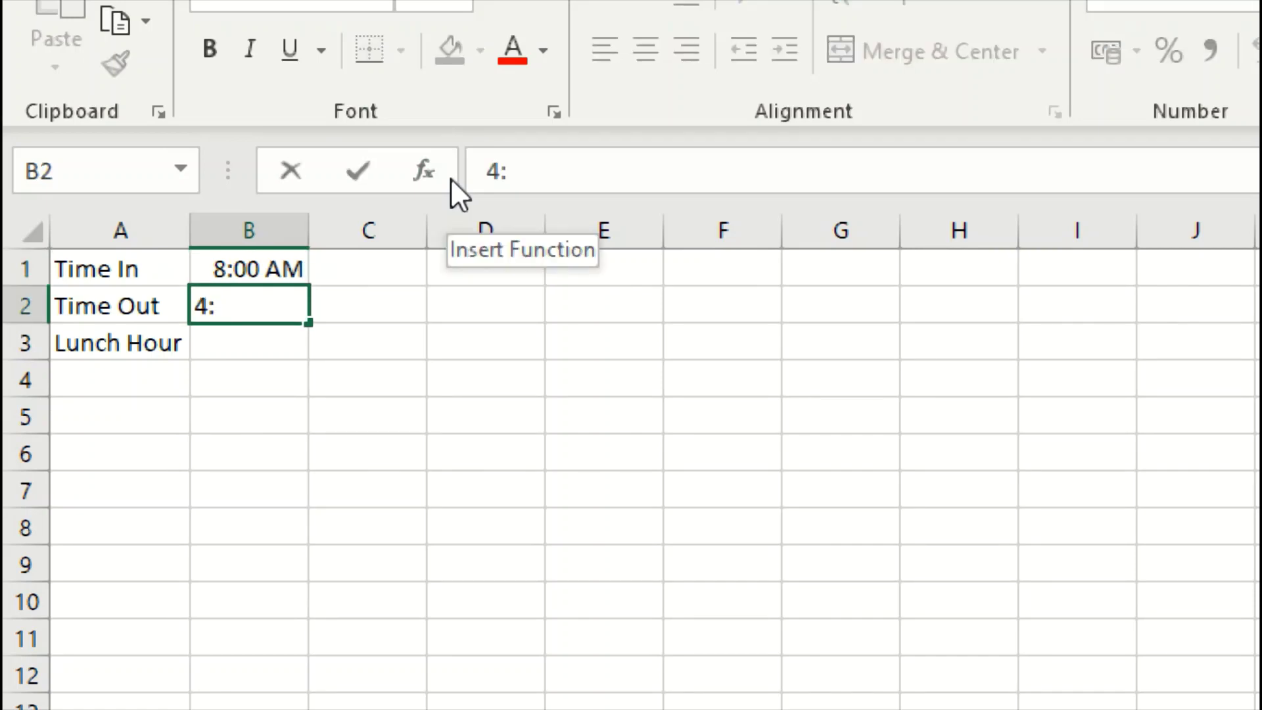
type("30 PM")
key("Return")
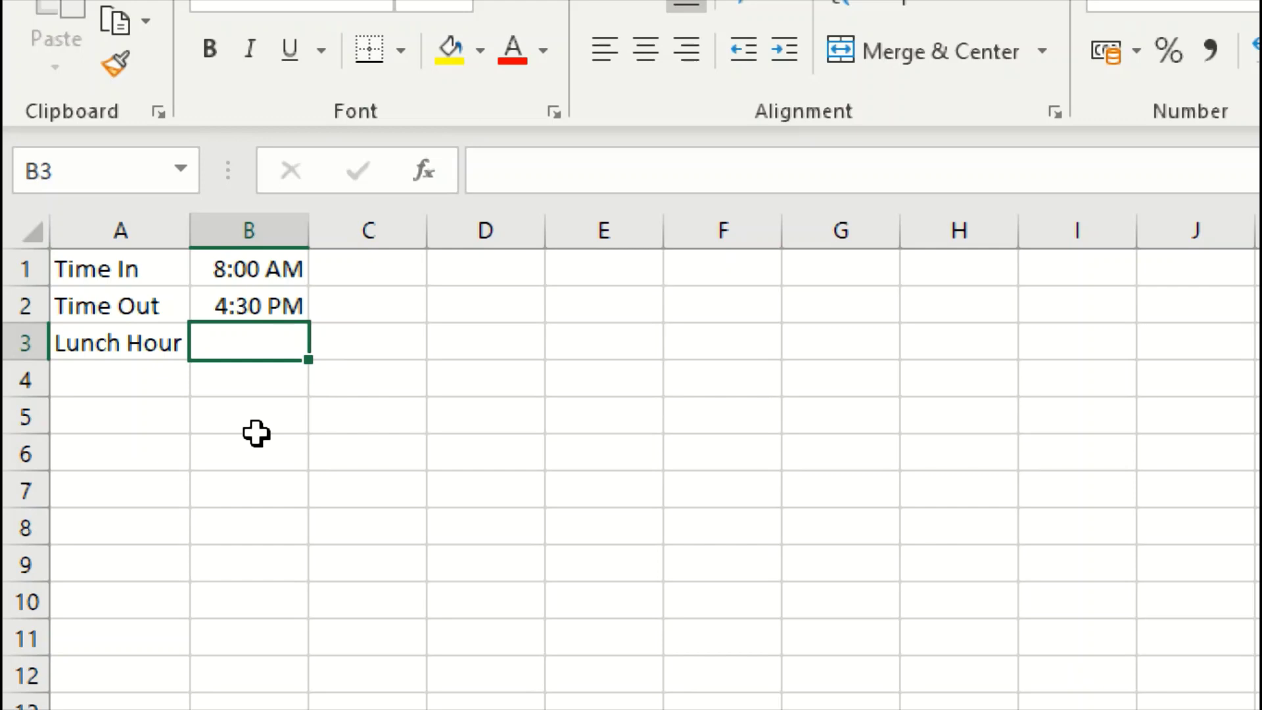
Step: Enter =TIME(1,0,0) in B3 for a one-hour lunch
type("=")
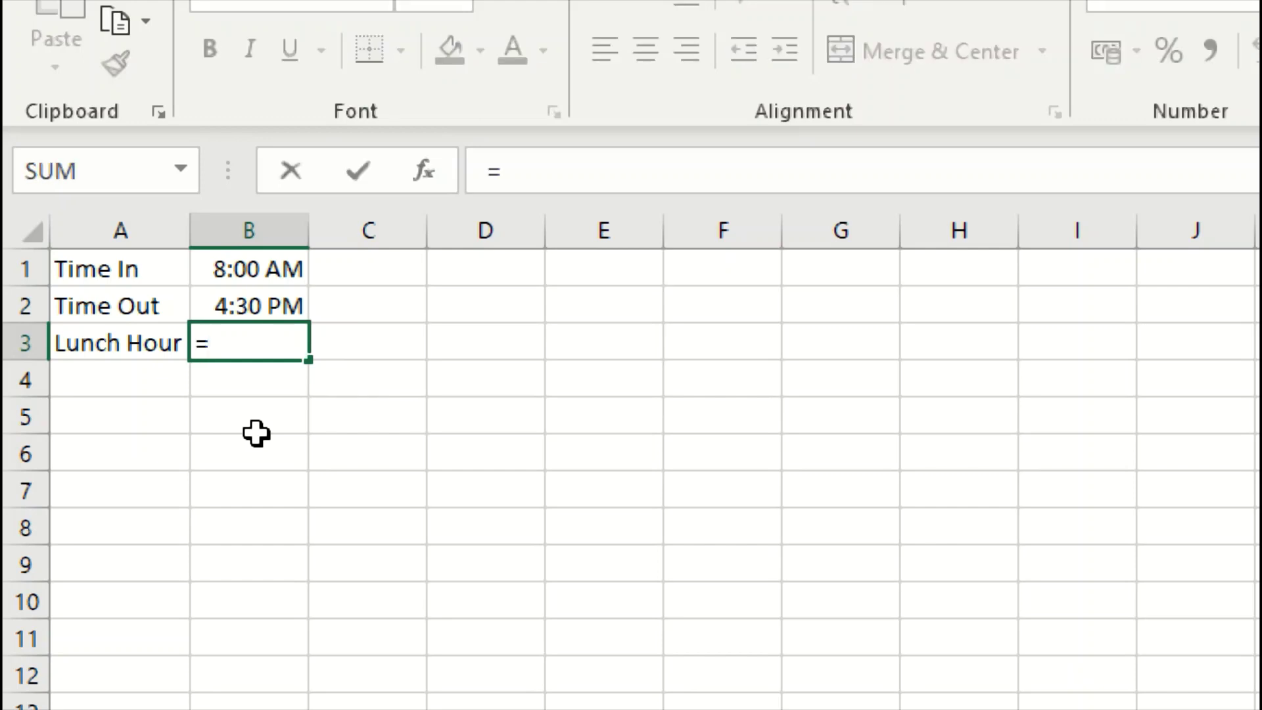
type("TIME")
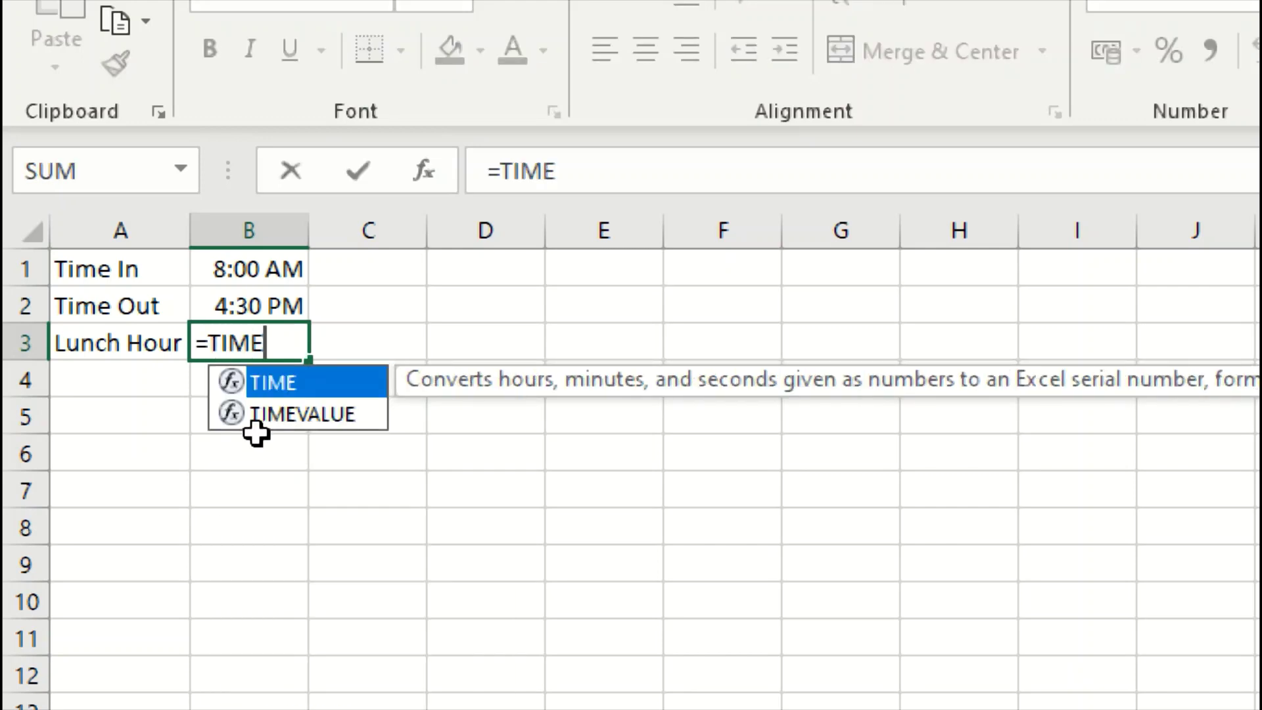
type("(")
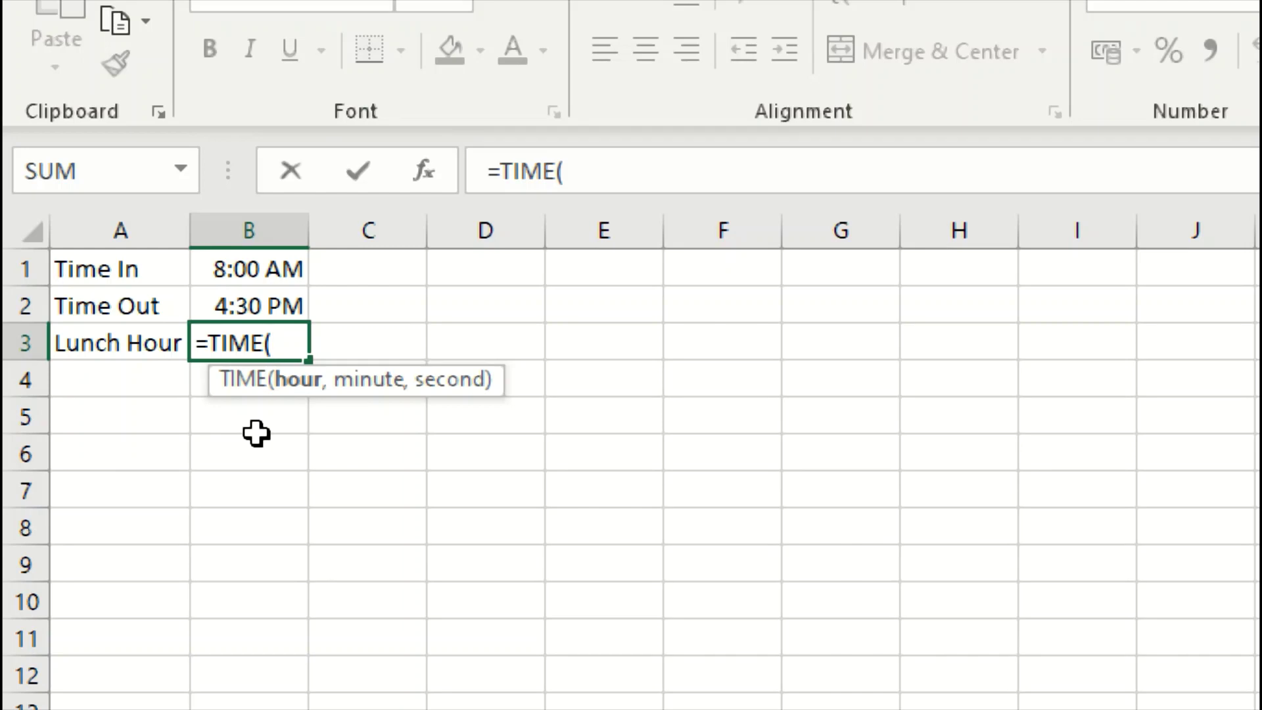
type("1,")
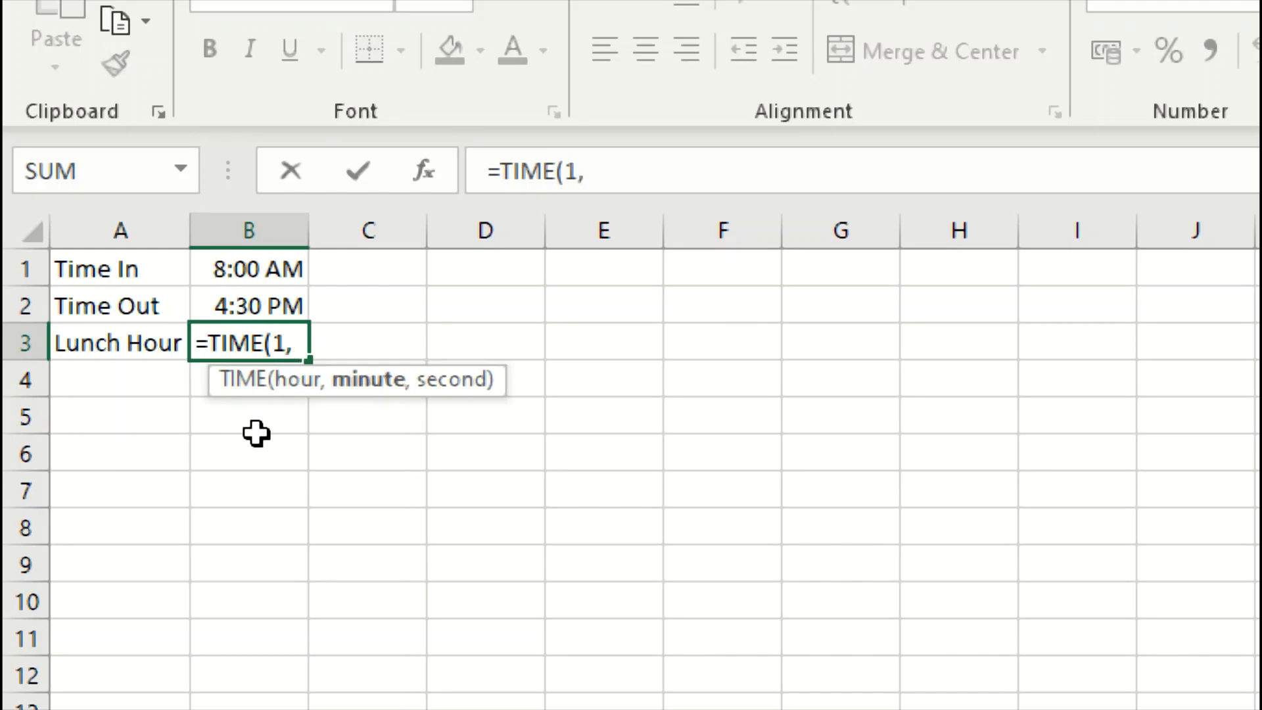
type("0,0)")
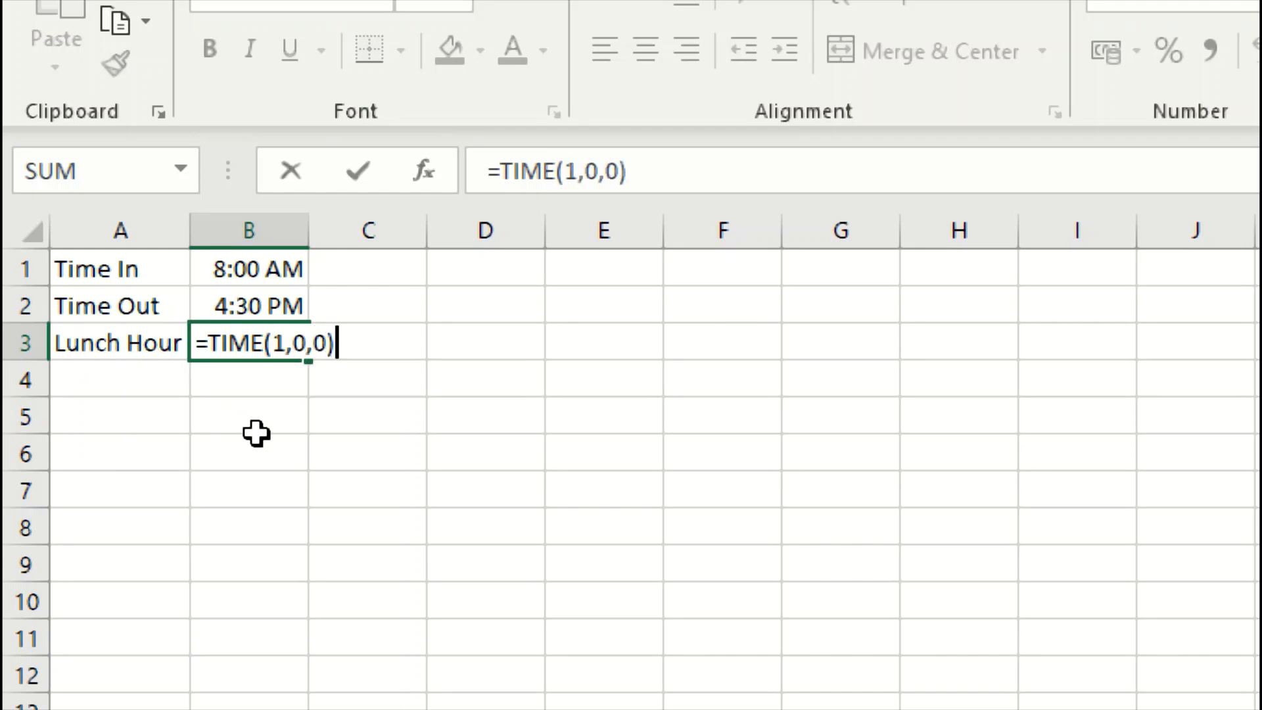
key("Return")
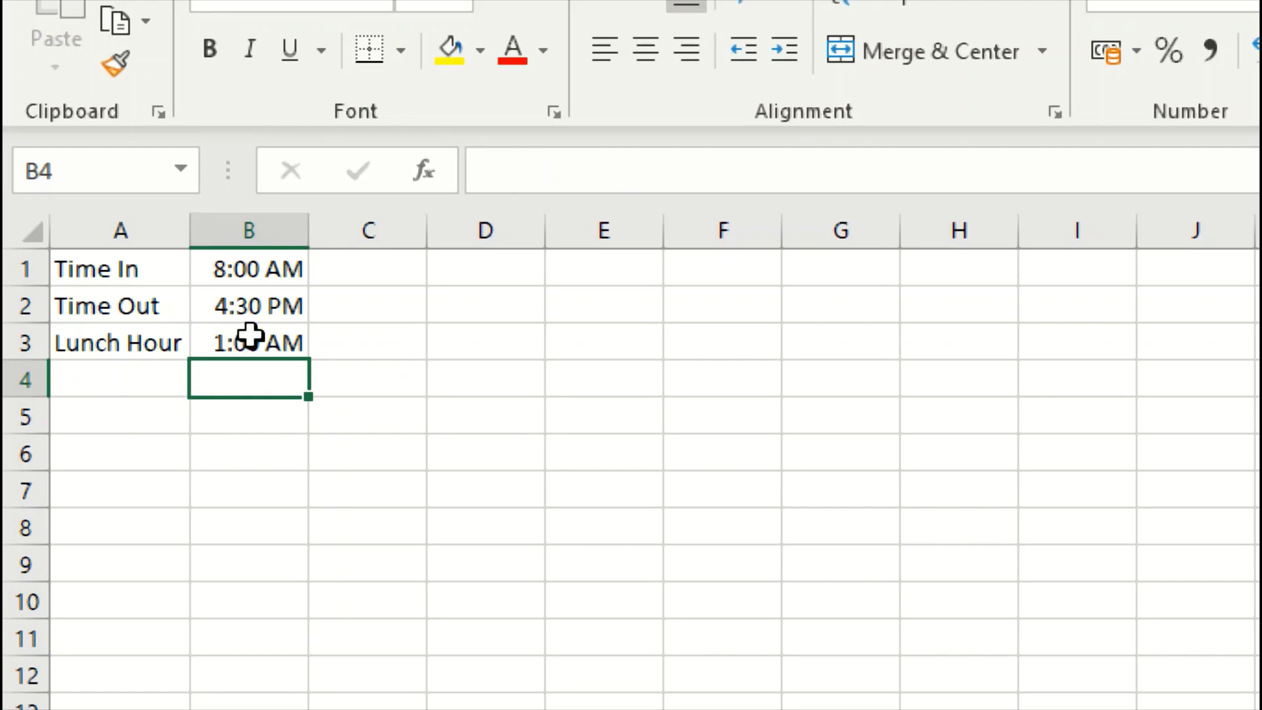
left_click(222, 345)
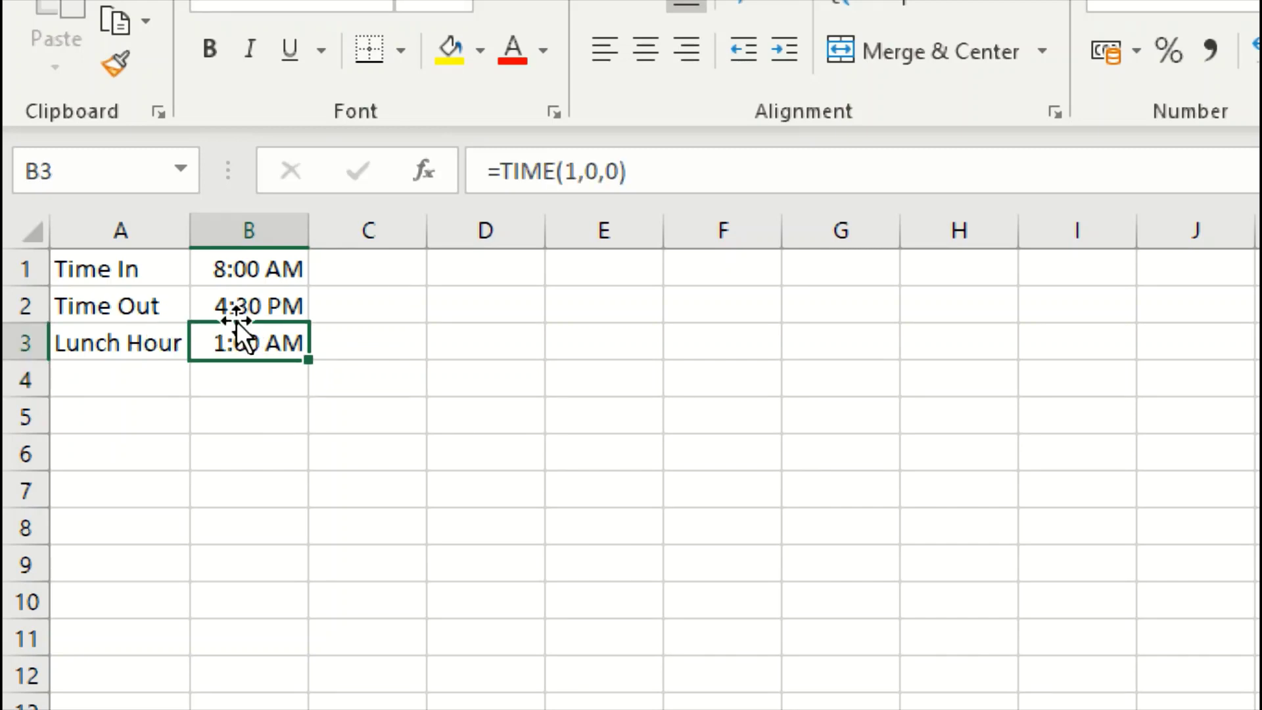
left_click(252, 374)
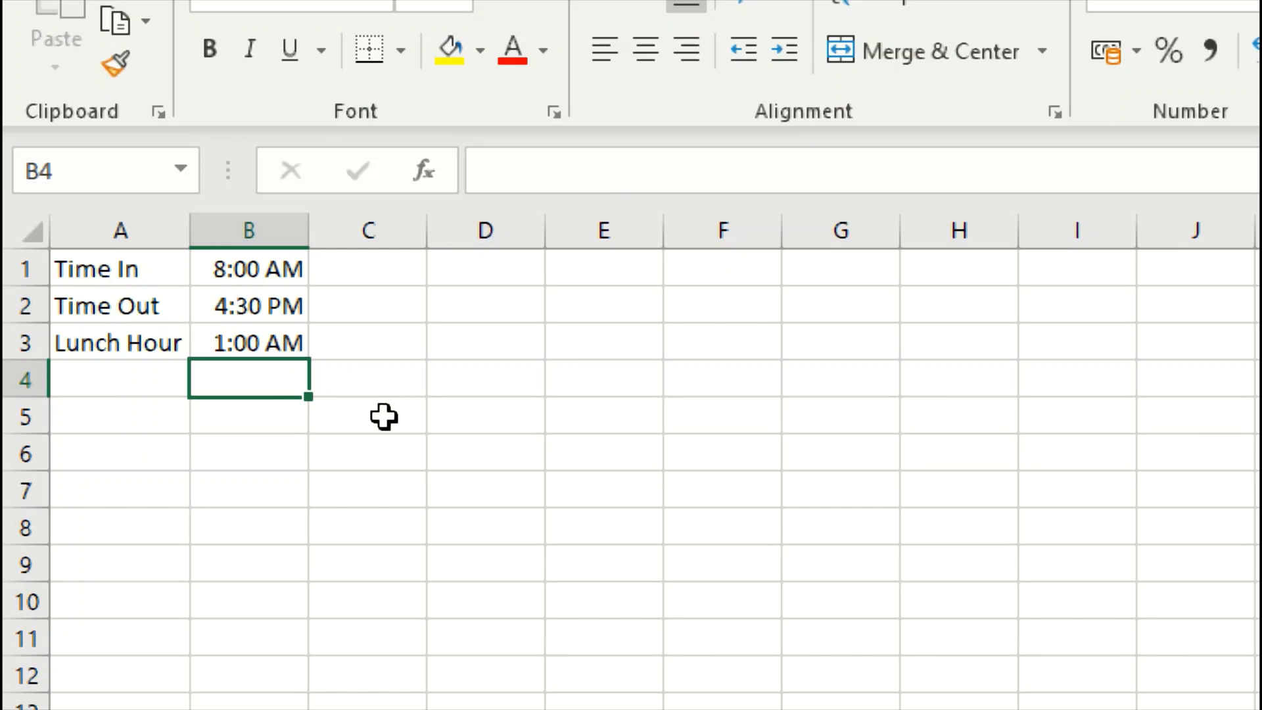
Step: Check the stored values in B1, B2 and B3, ending on B4
left_click(244, 266)
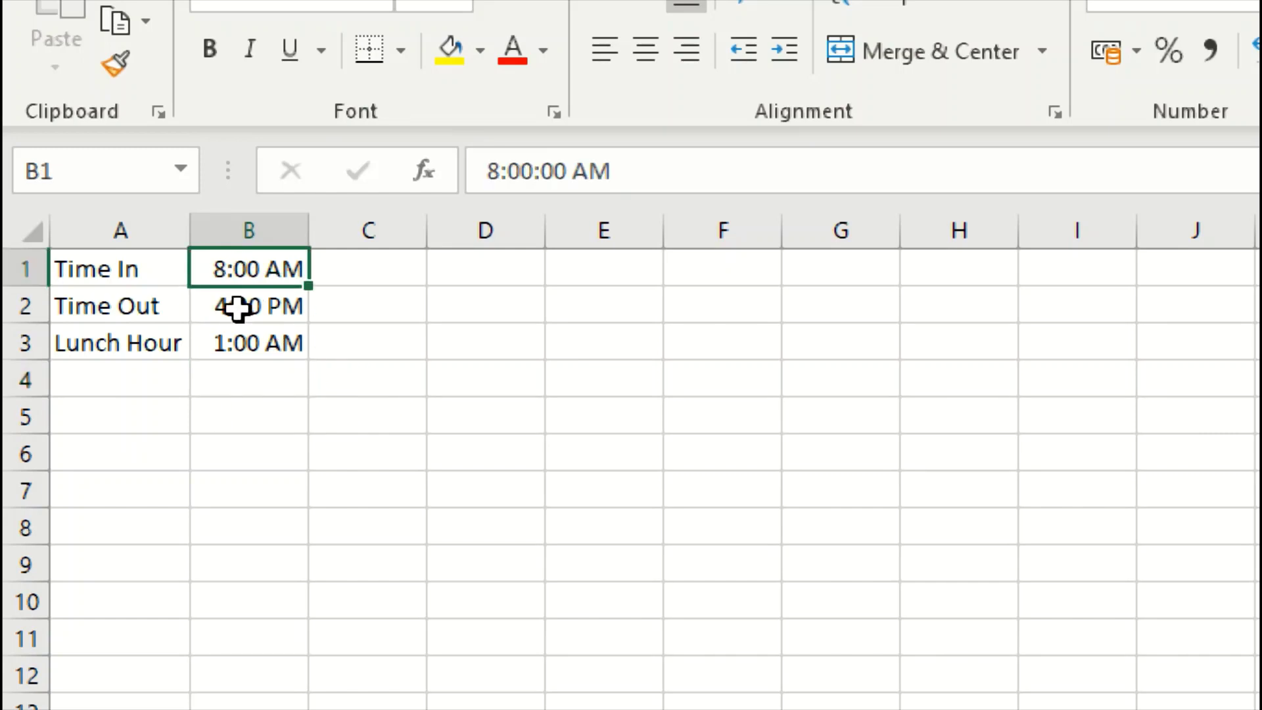
left_click(246, 299)
left_click(247, 266)
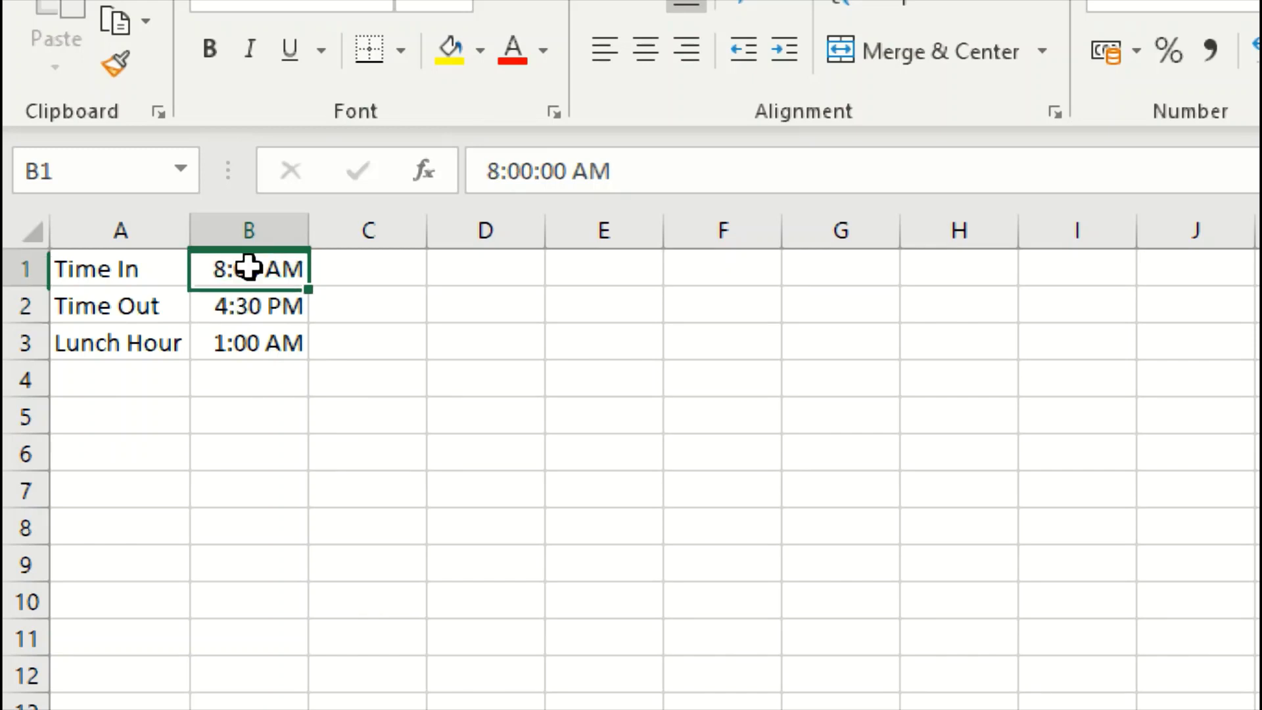
left_click(235, 343)
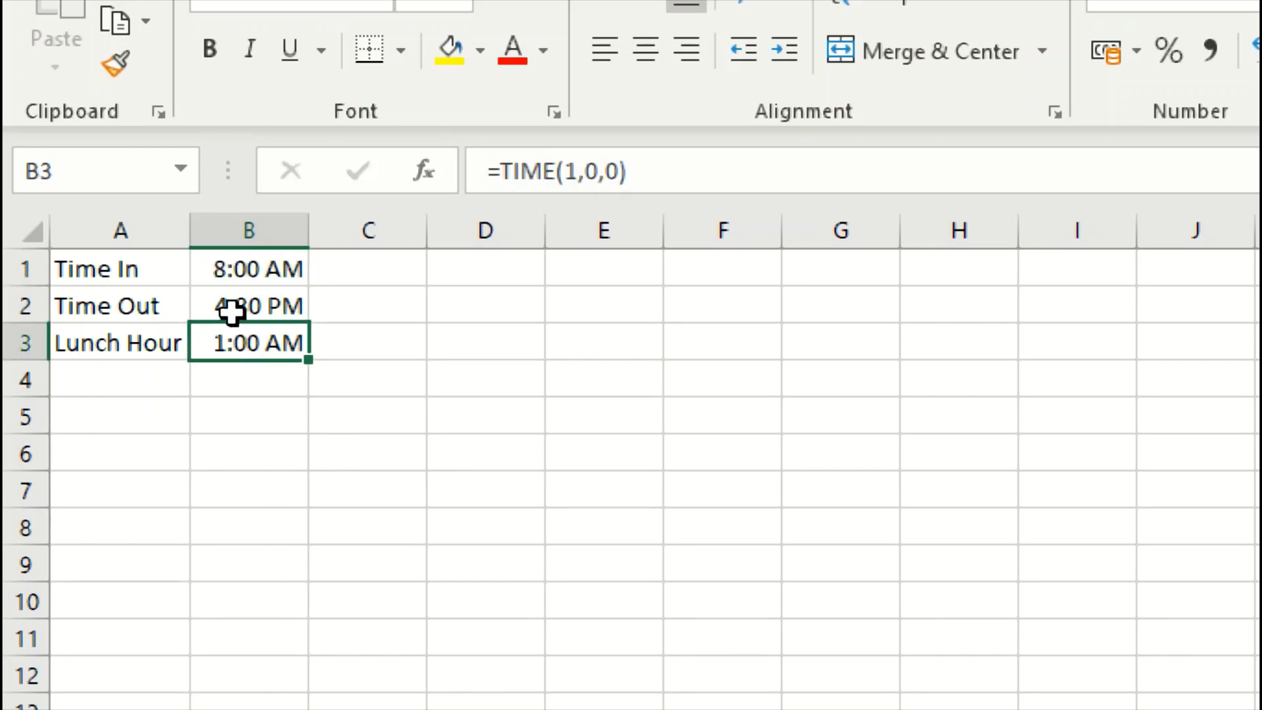
left_click(227, 389)
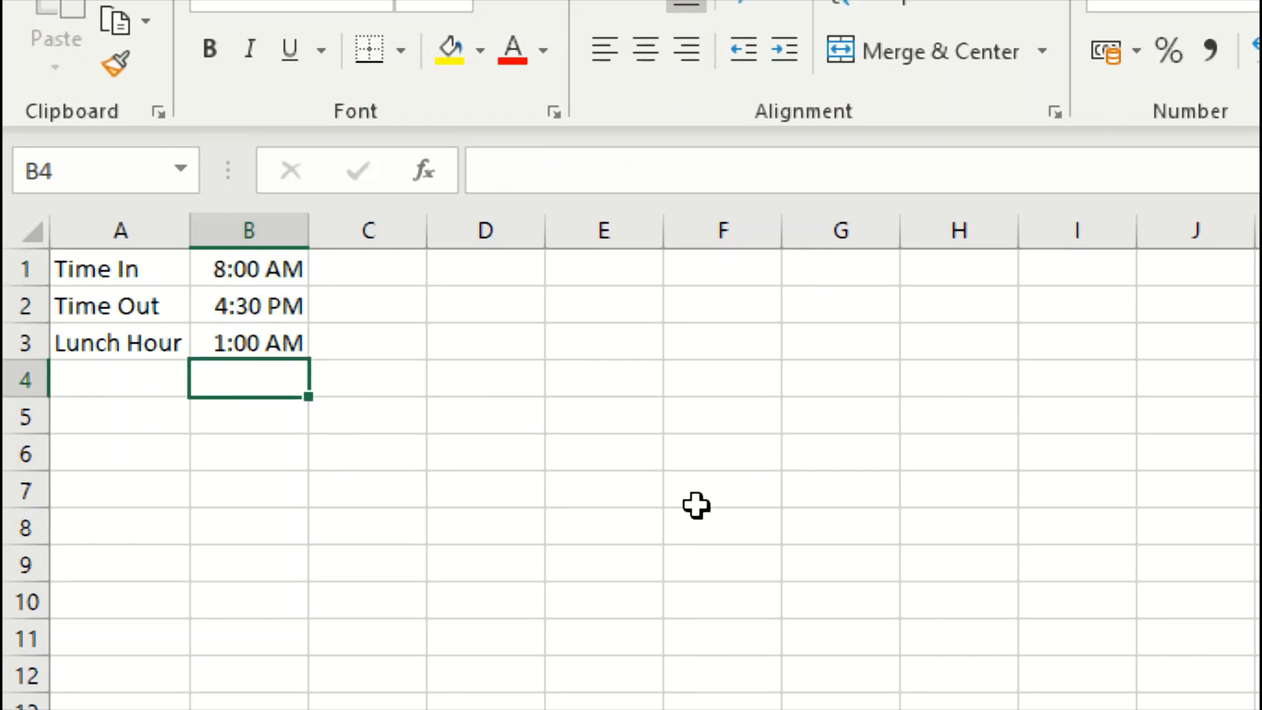
Step: Build =TEXT((B2-B3)-B1,"hh:mm") in B4, referencing B2, B3 and B1
type("=")
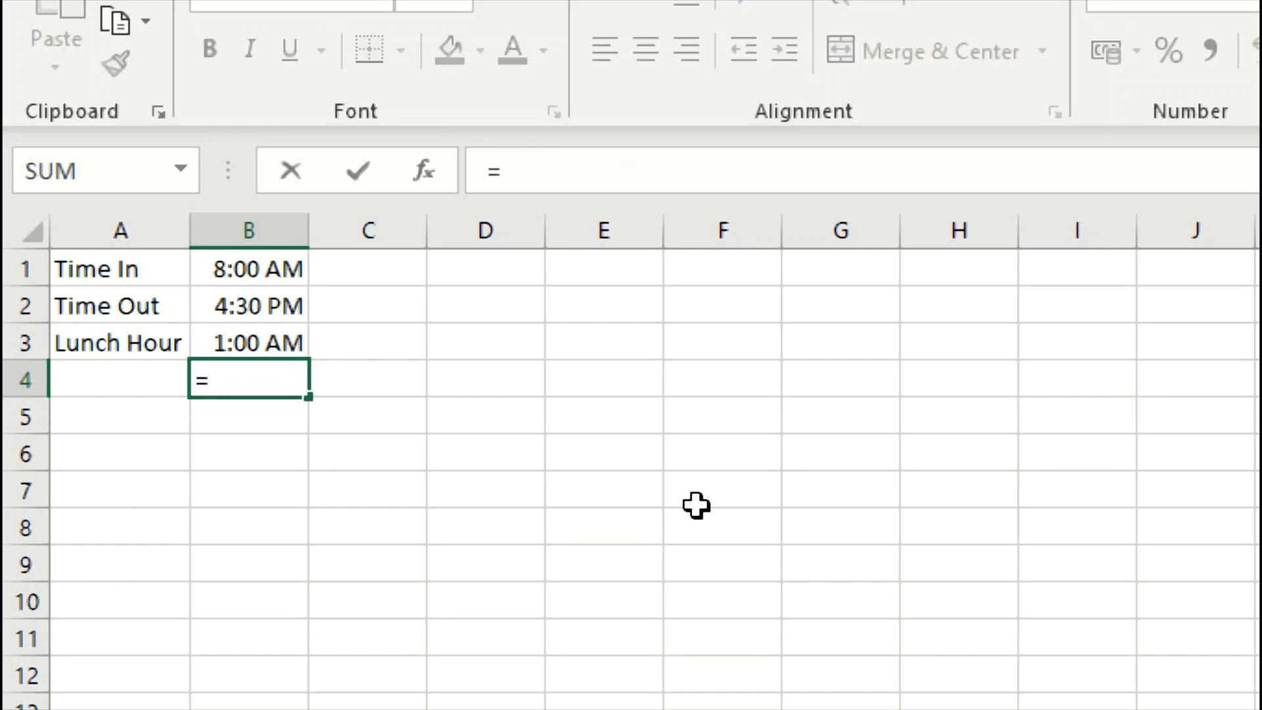
type("text")
key("Tab")
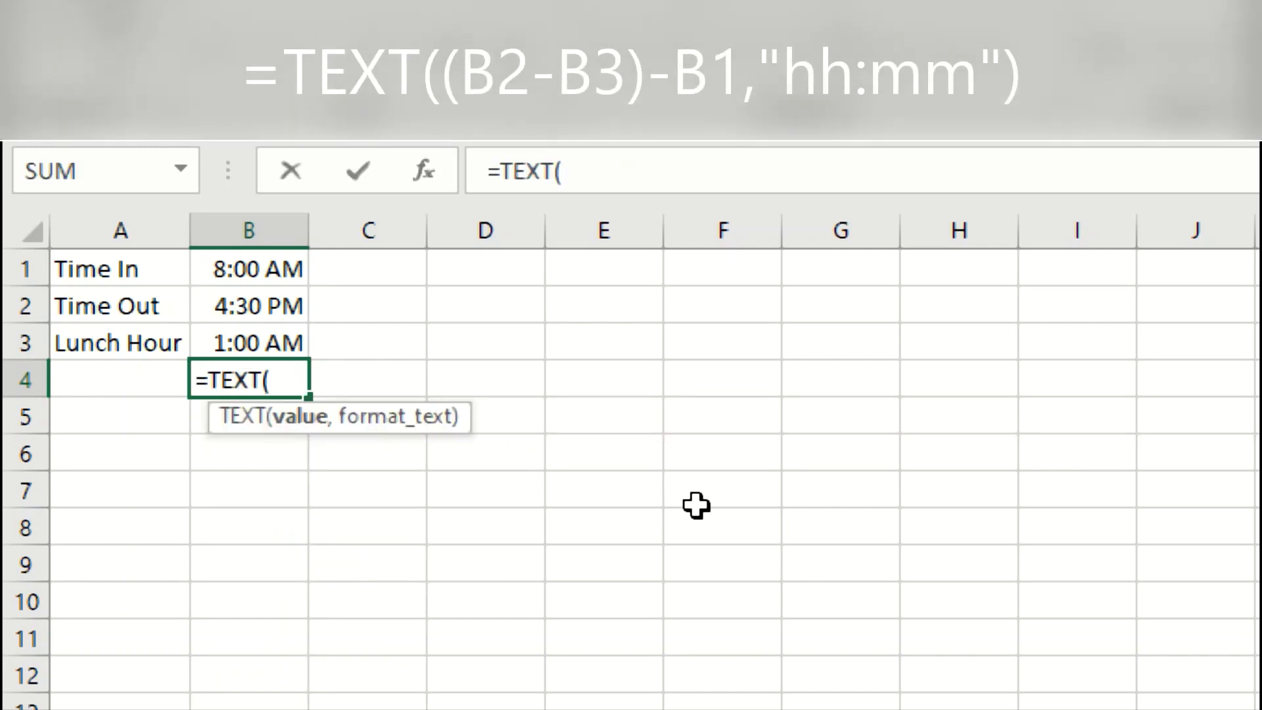
type("(")
left_click(262, 306)
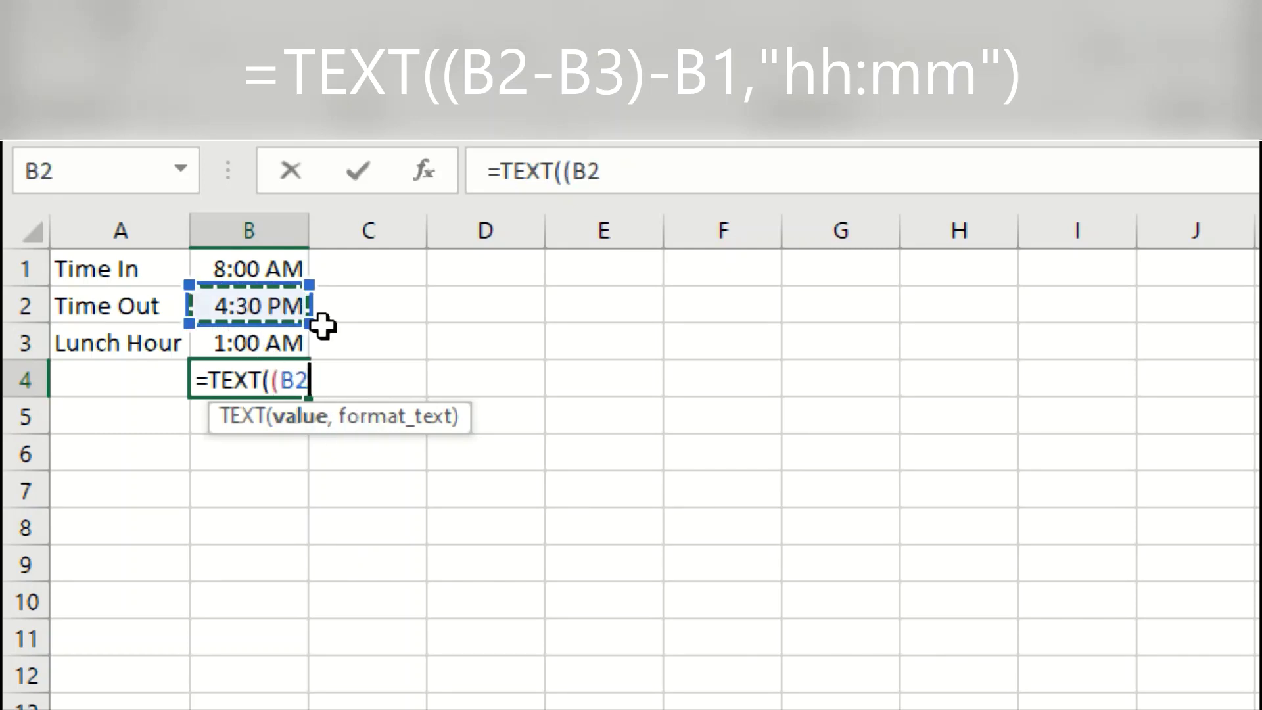
type("-")
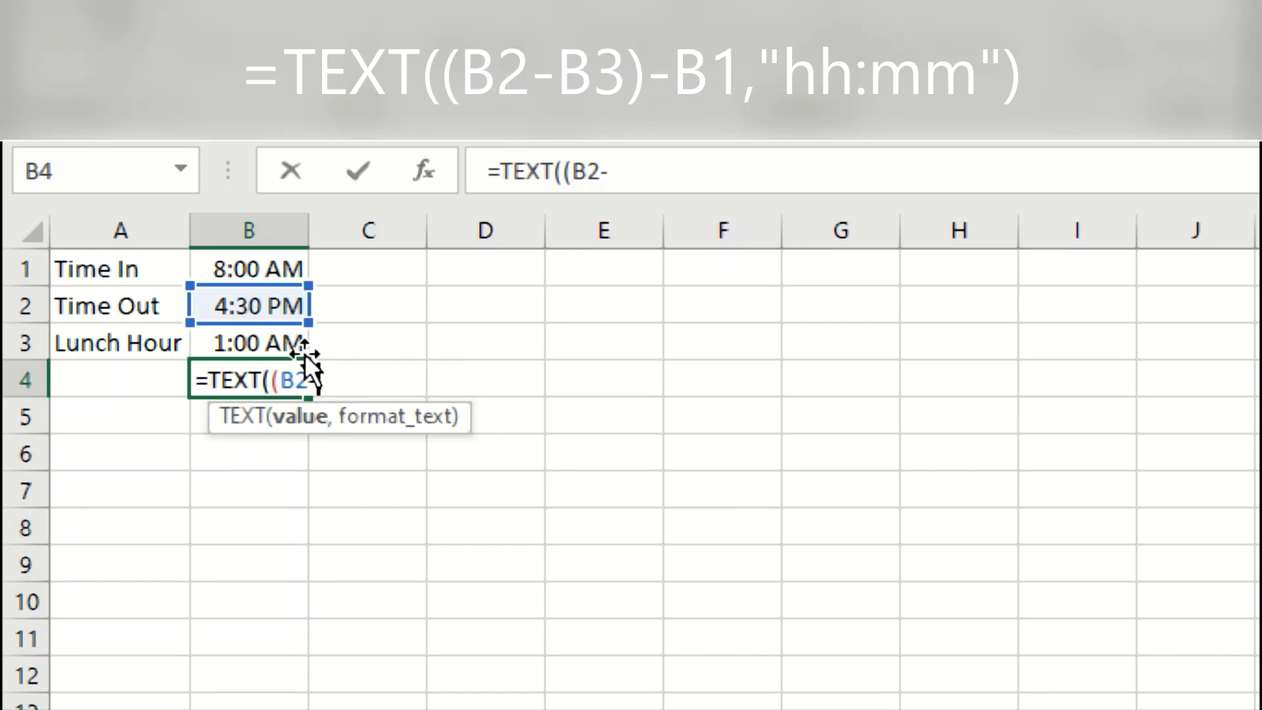
left_click(255, 339)
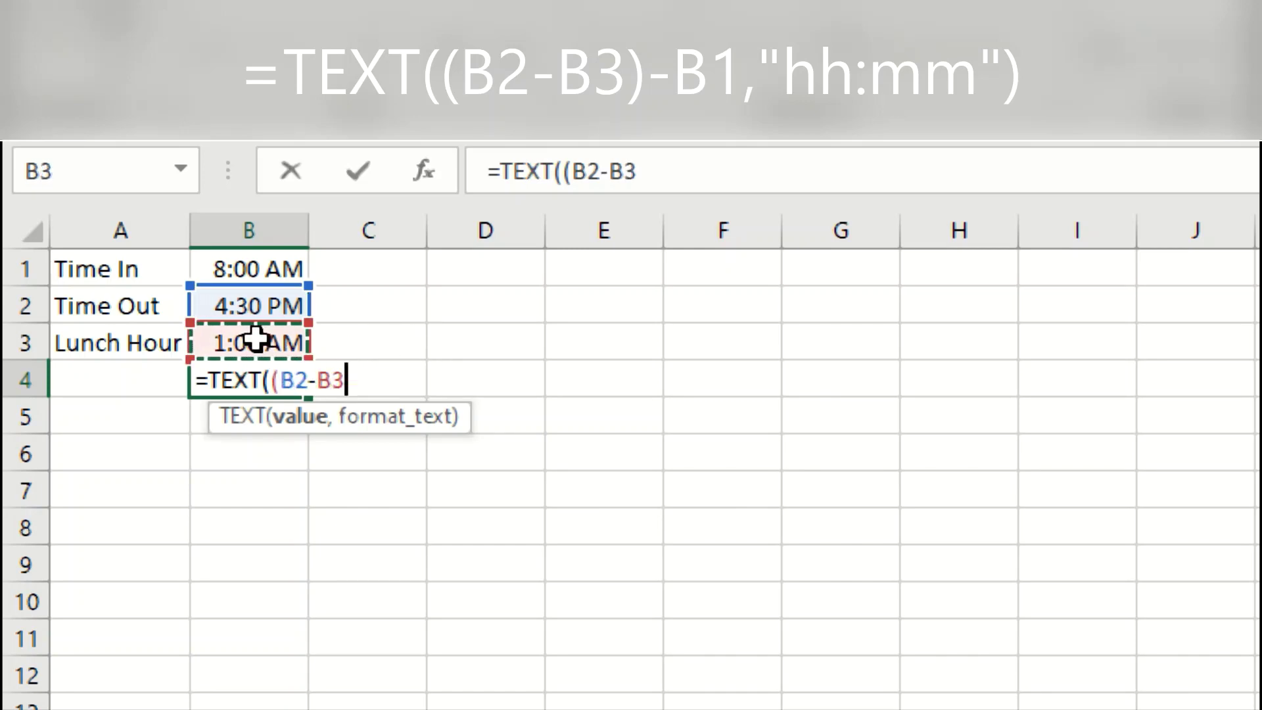
type(")-")
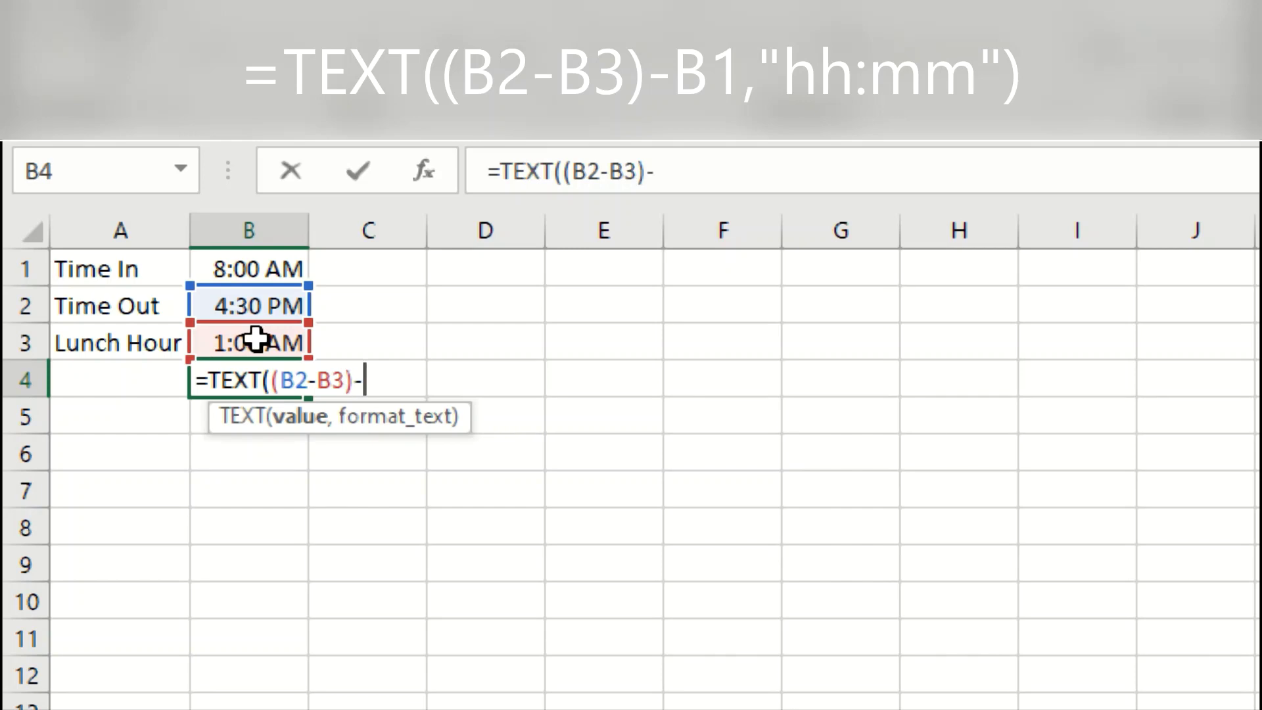
left_click(263, 271)
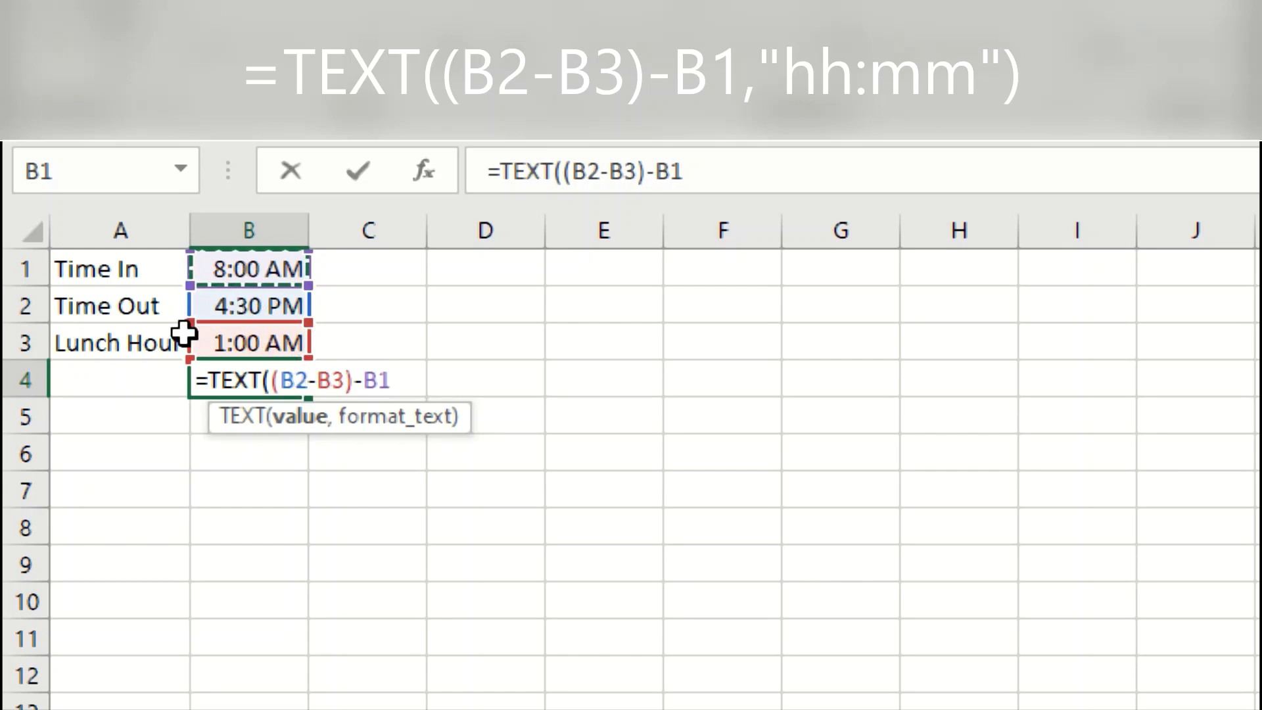
type(",")
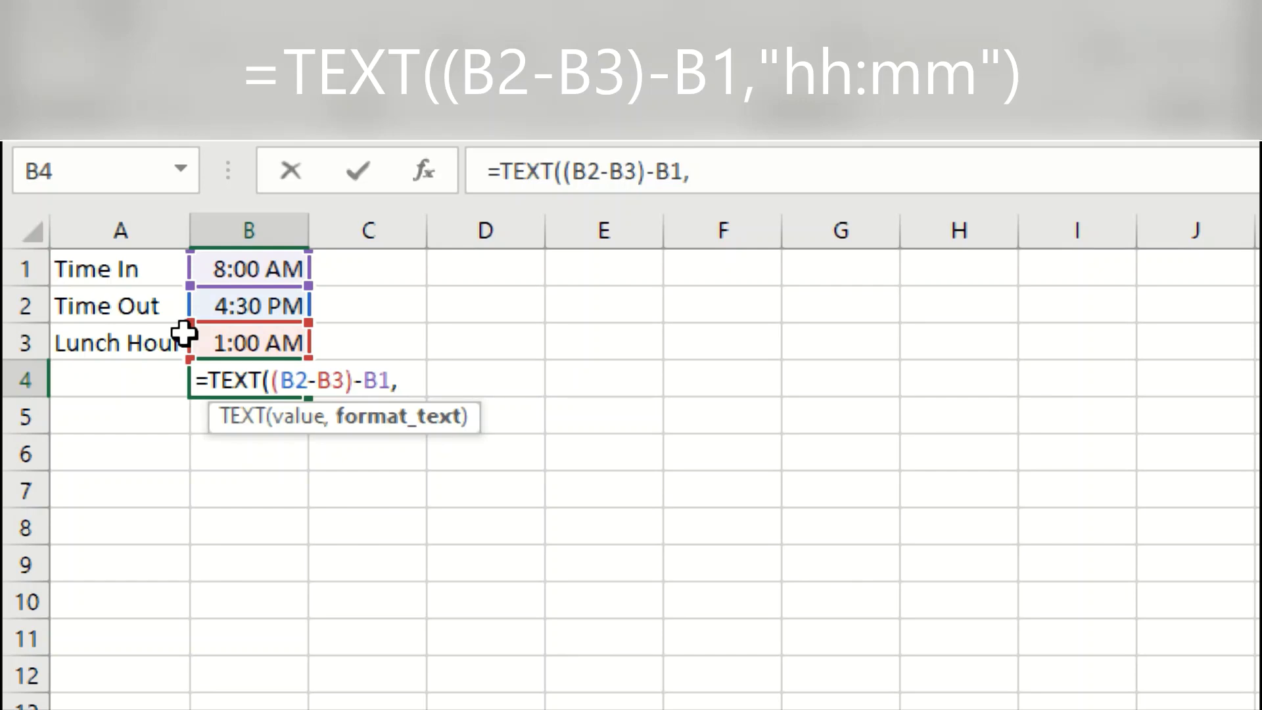
type("\"")
type("hh")
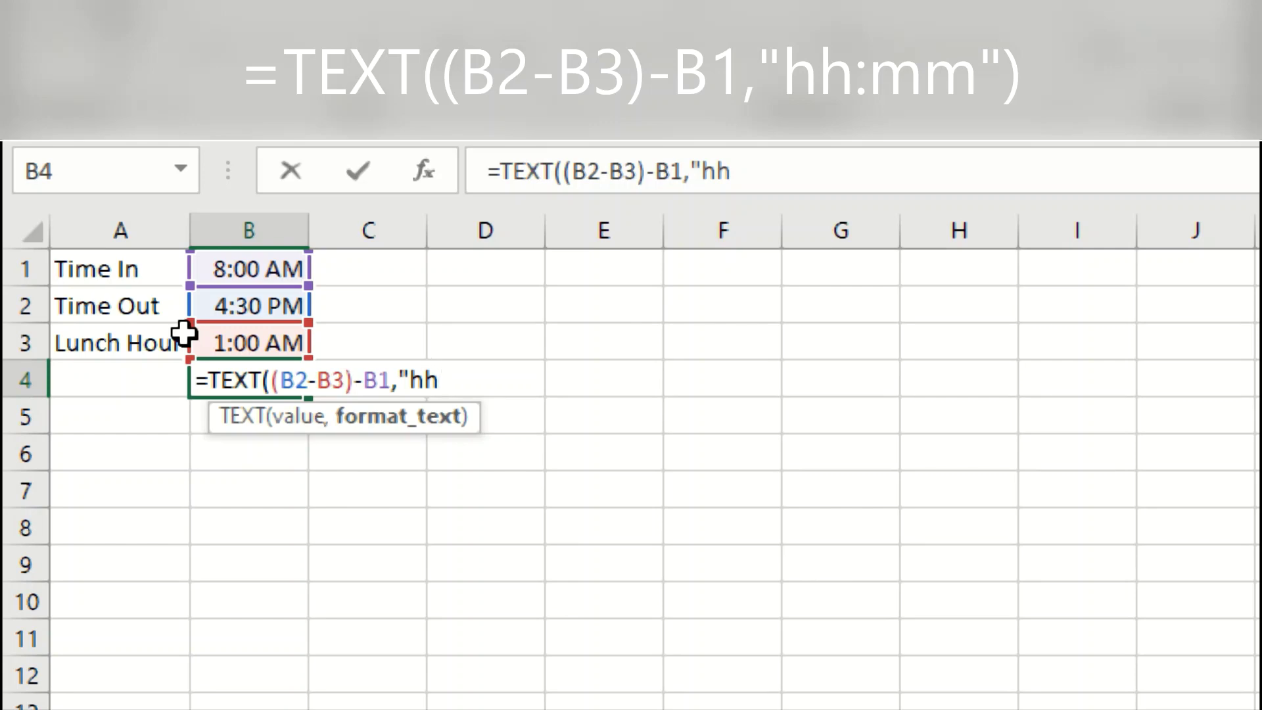
type(":m")
type("m\"")
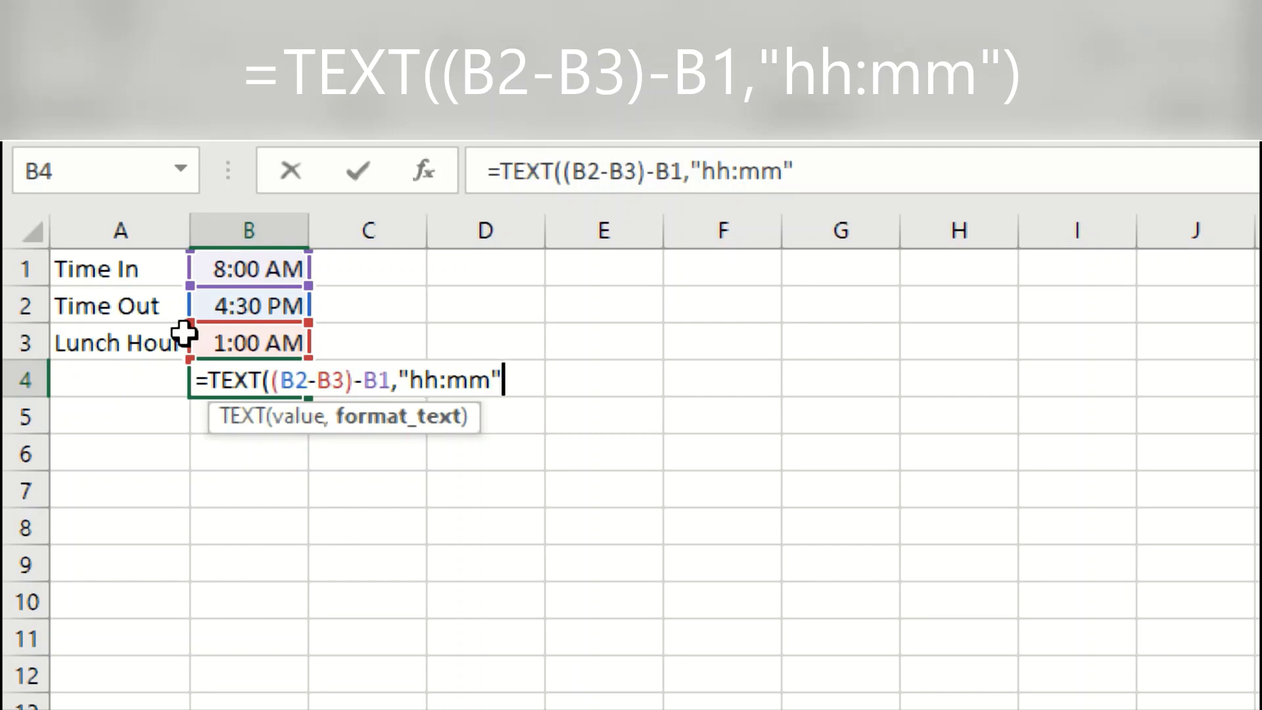
type(")")
Step: Commit the 07:30 hours formula in B4 and label A4 Calculation
key("Return")
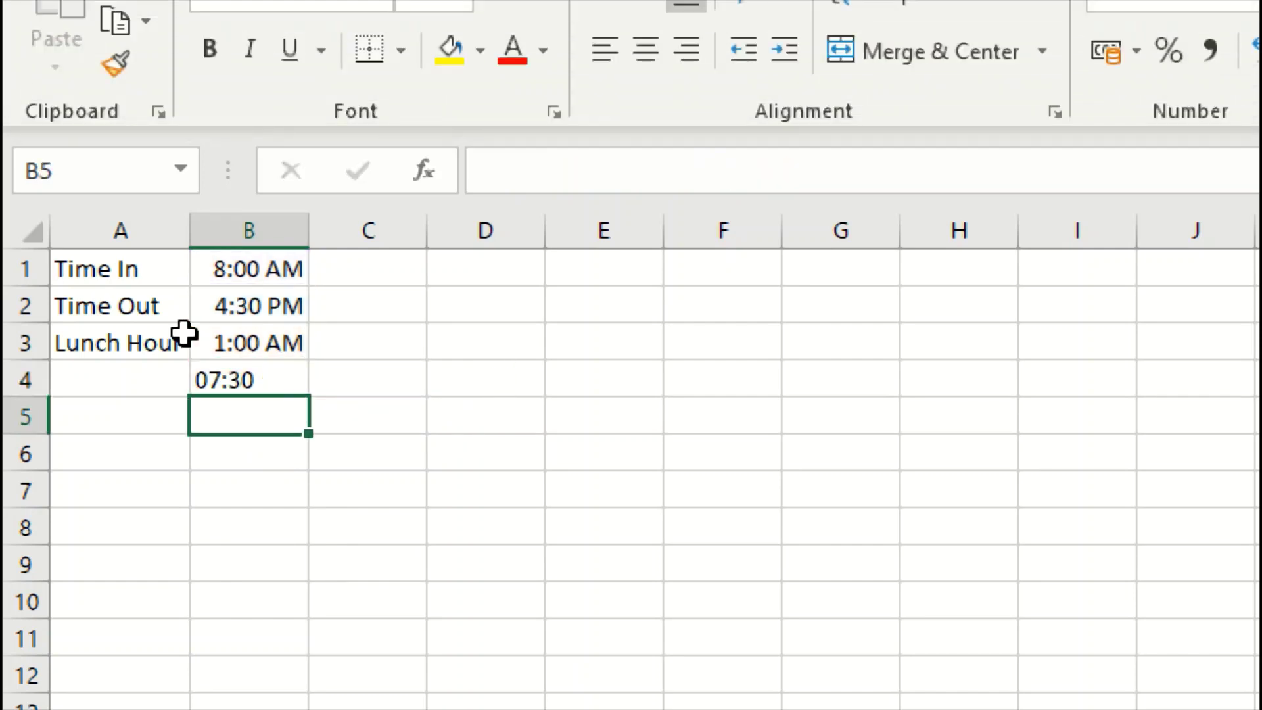
key("Up")
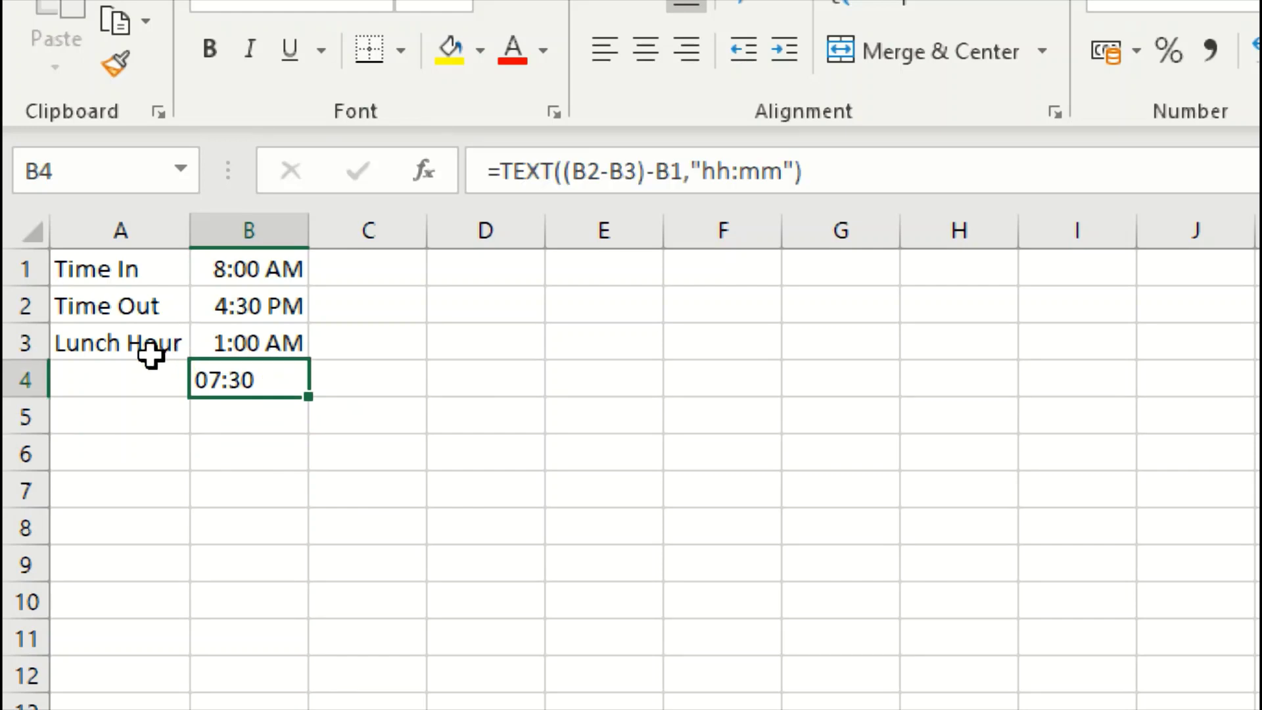
left_click(140, 377)
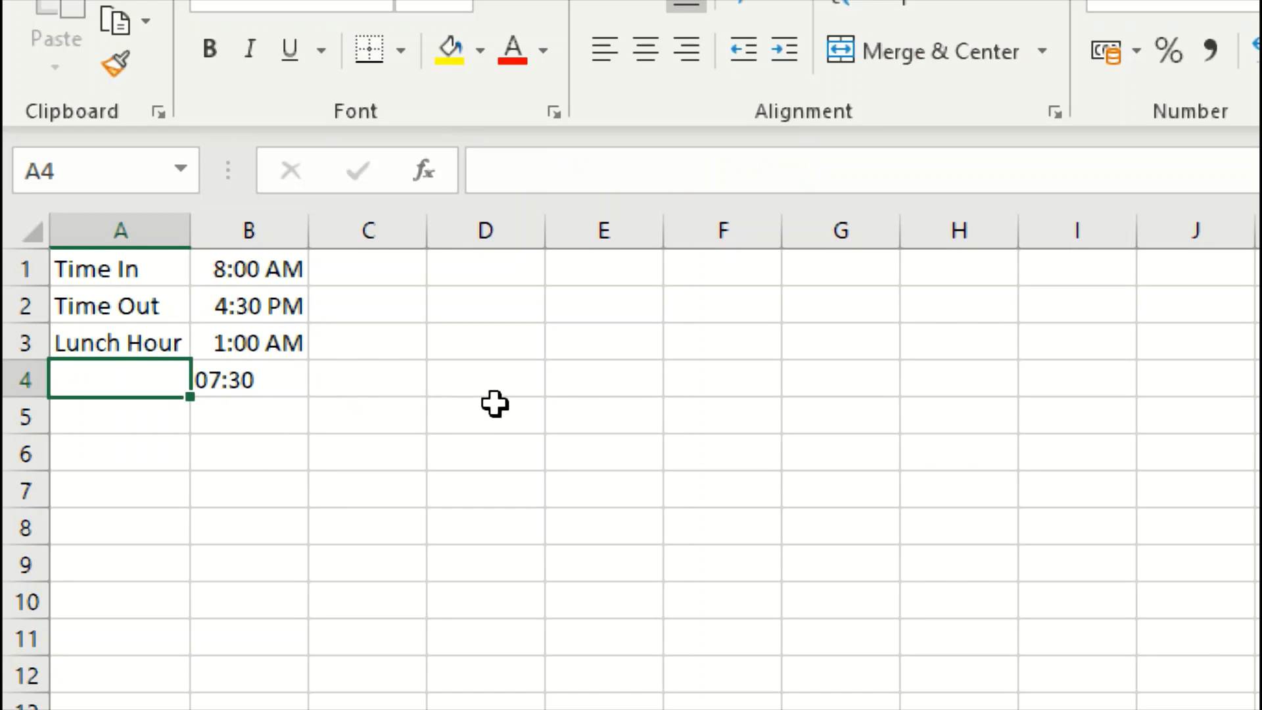
type("Calculation")
key("Return")
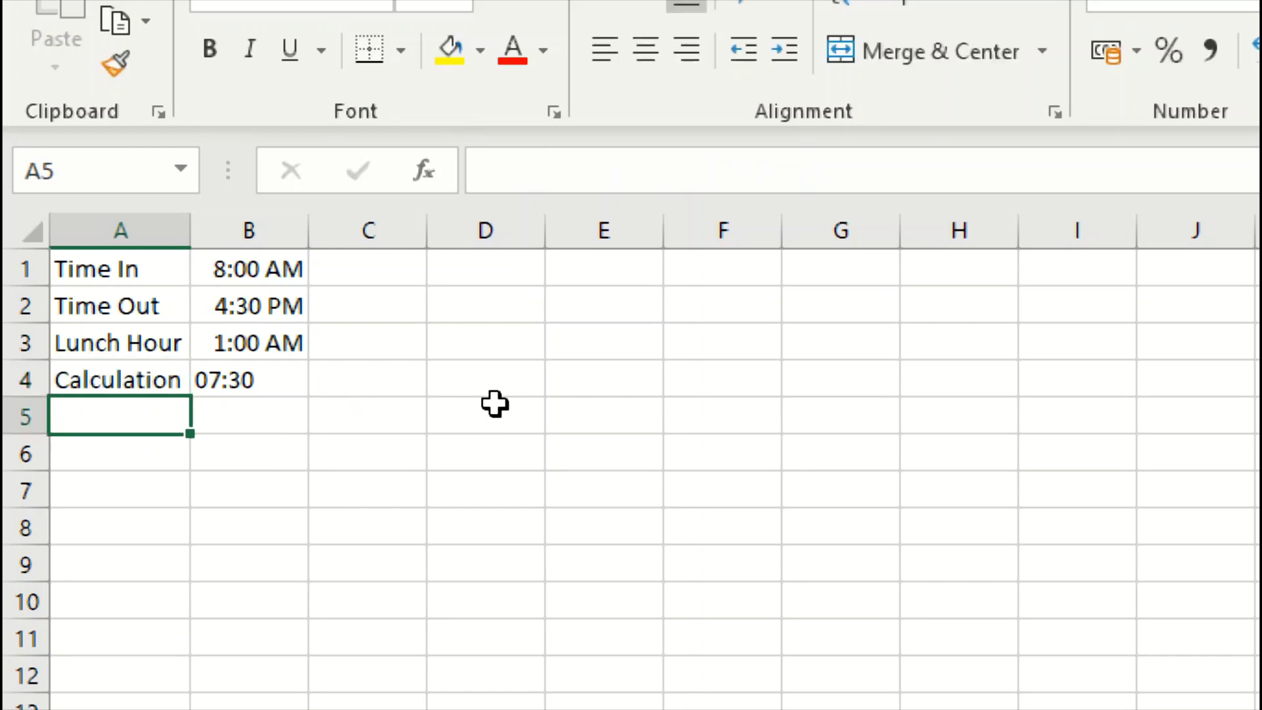
key("Right")
key("Left")
key("Right")
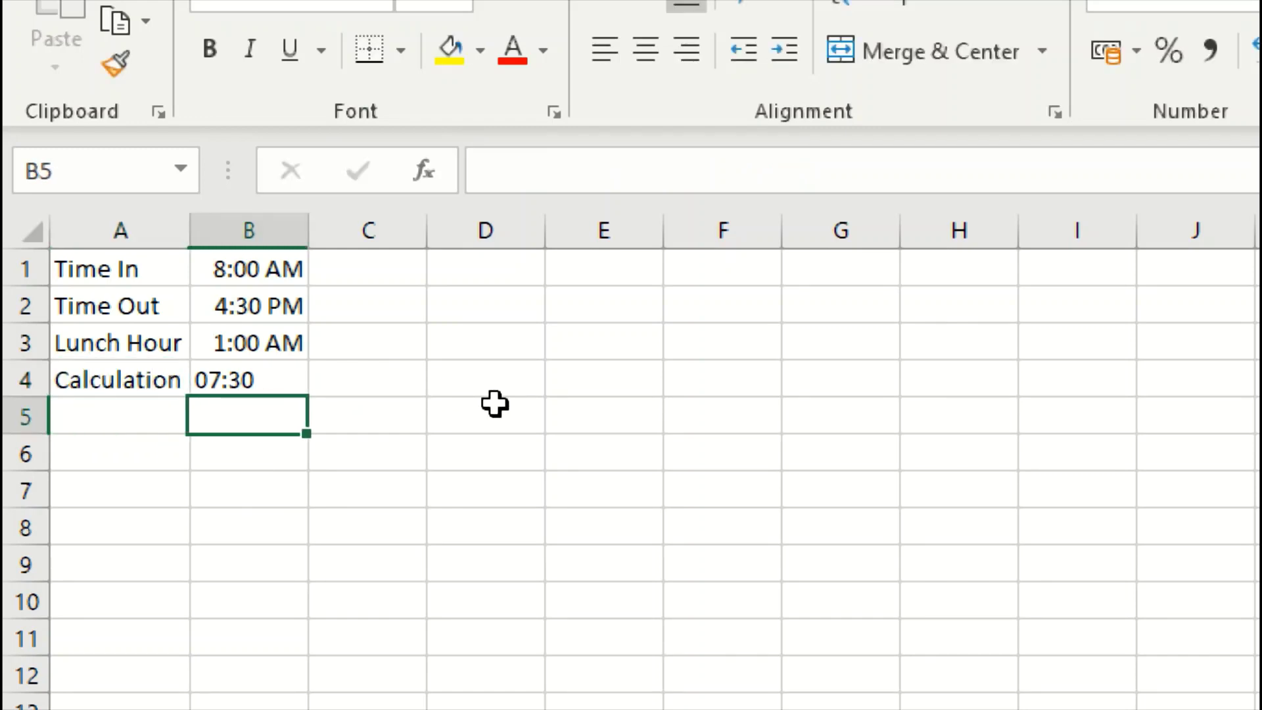
key("Left")
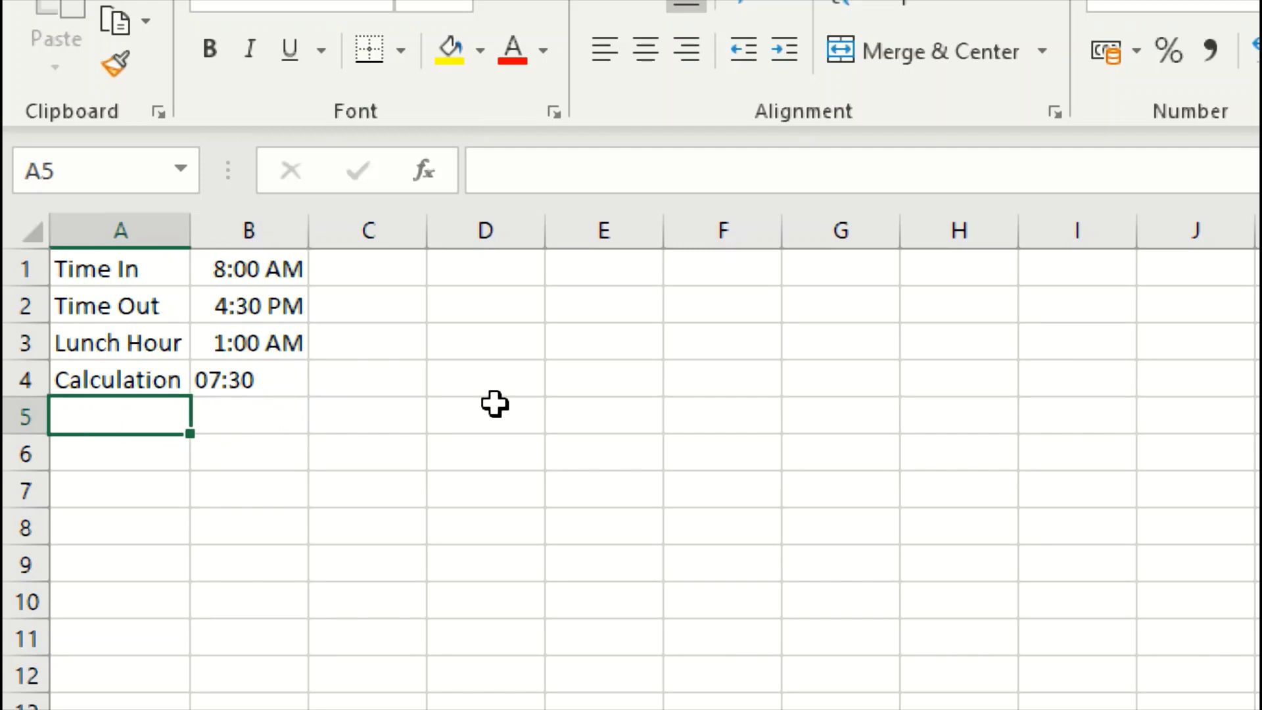
Step: Label A5 Total Hours and start a formula in B5
type("Total Hours")
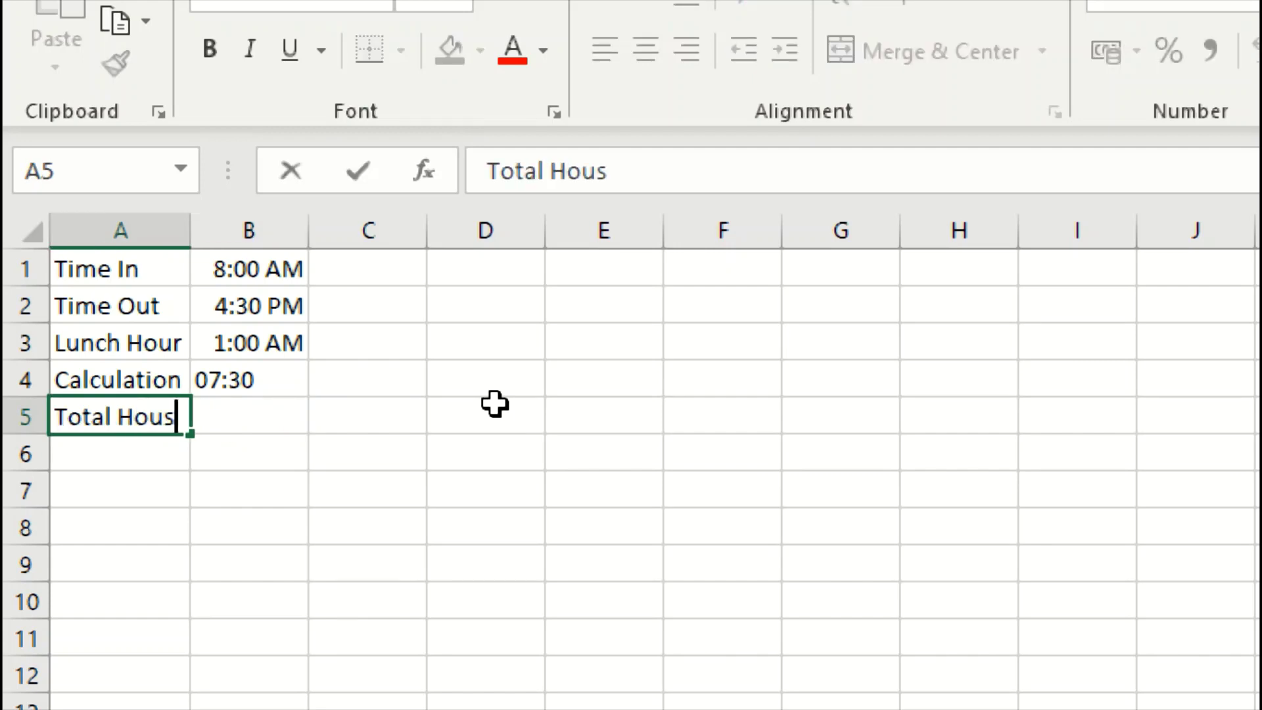
key("BackSpace")
type("rs")
key("Return")
key("Up")
key("Right")
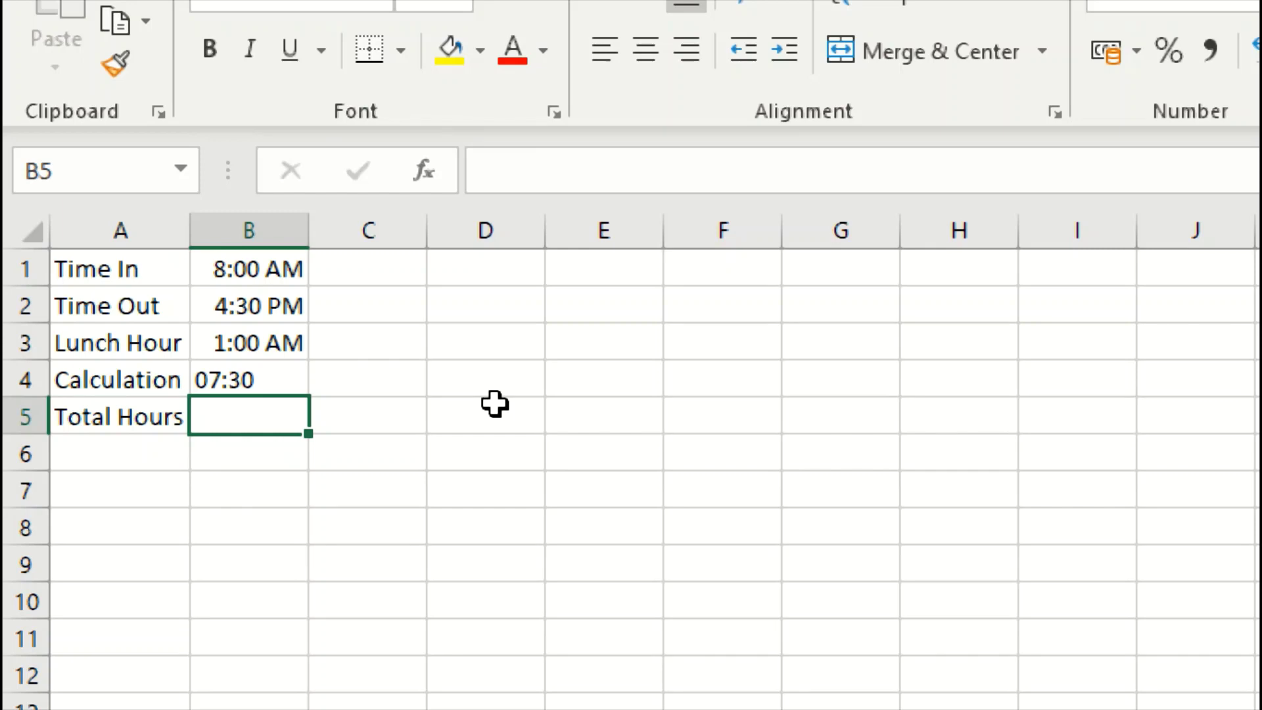
type("=")
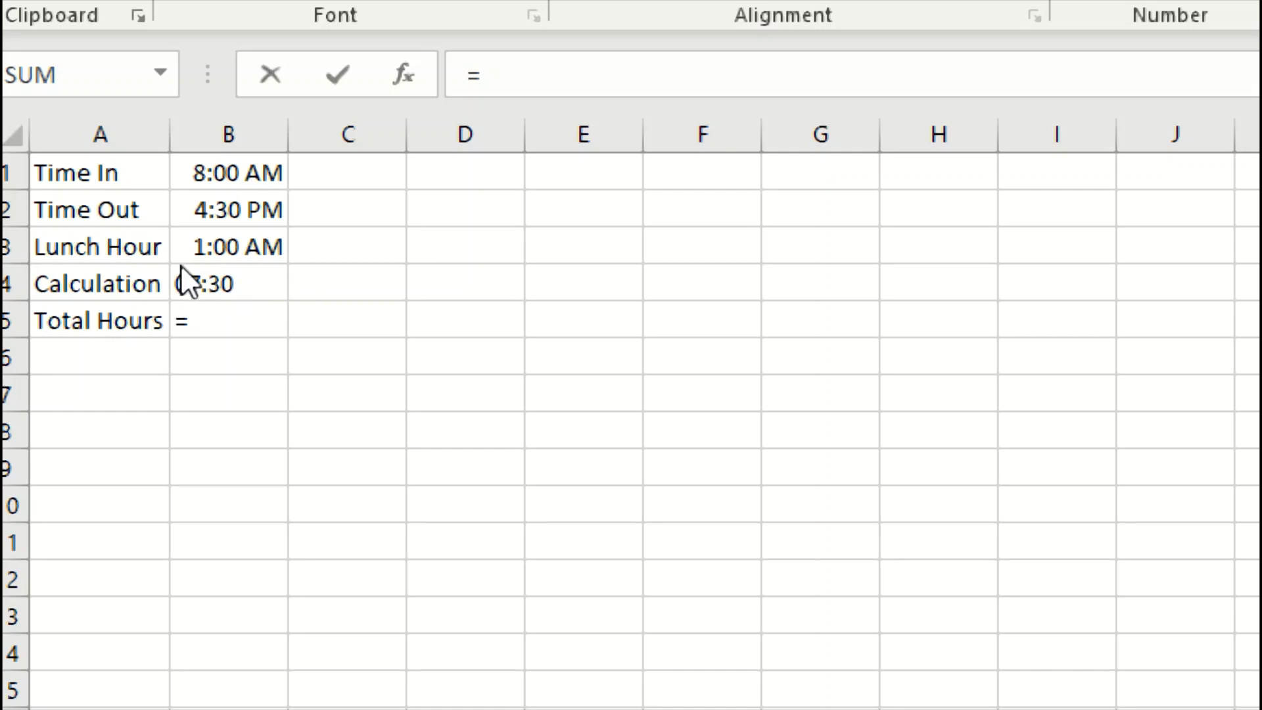
Step: Build =TIME(LEFT(B4,2),RIGHT(B4,2),0) in B5 to turn B4's text into a time
left_click(208, 318)
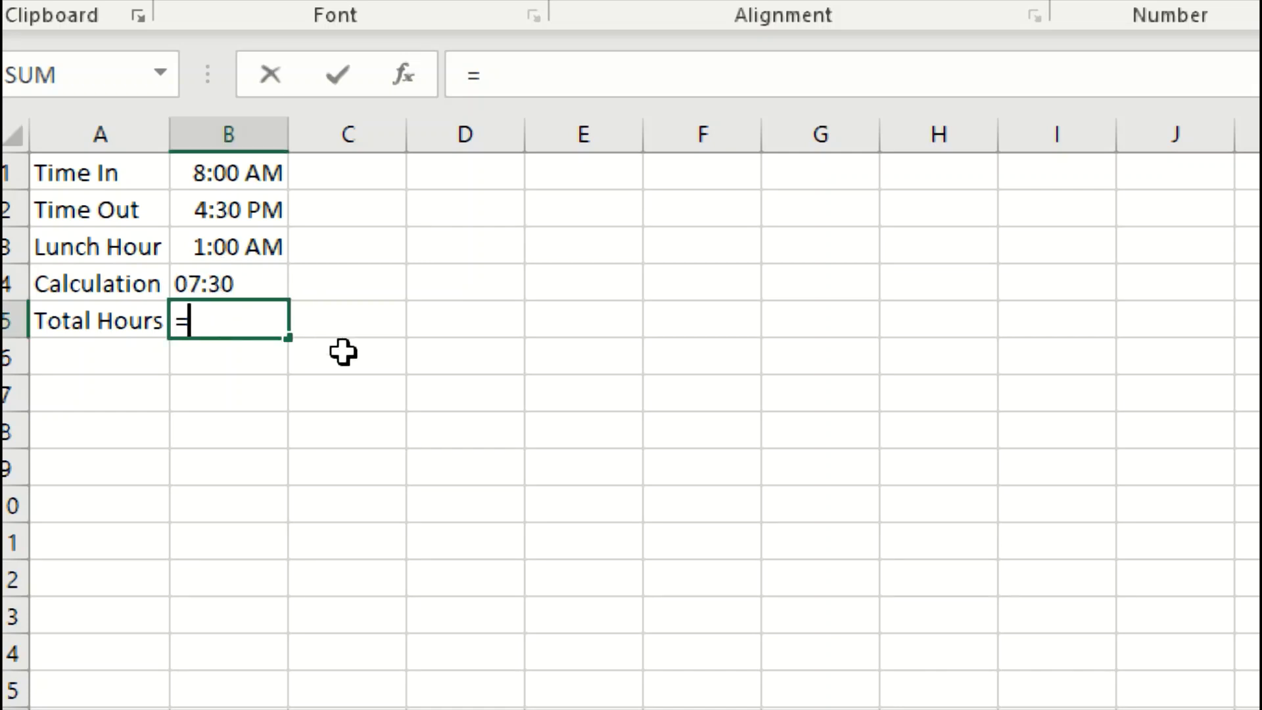
type("time")
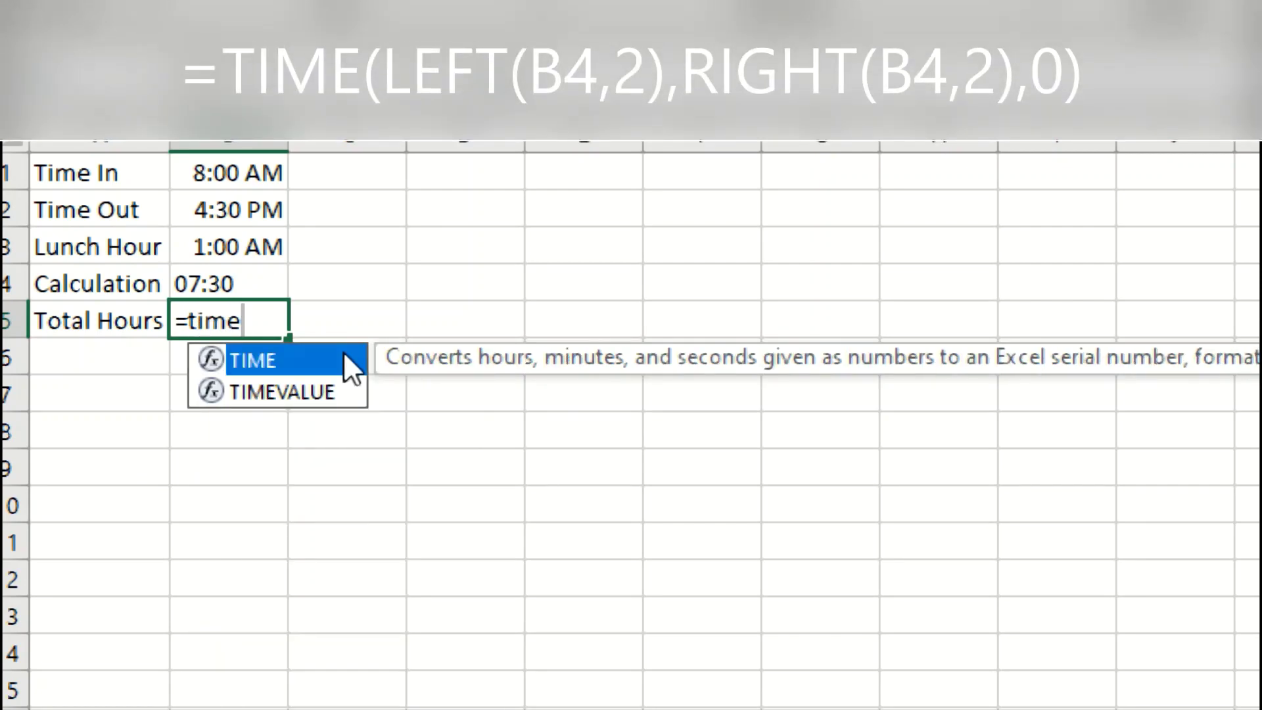
double_click(343, 360)
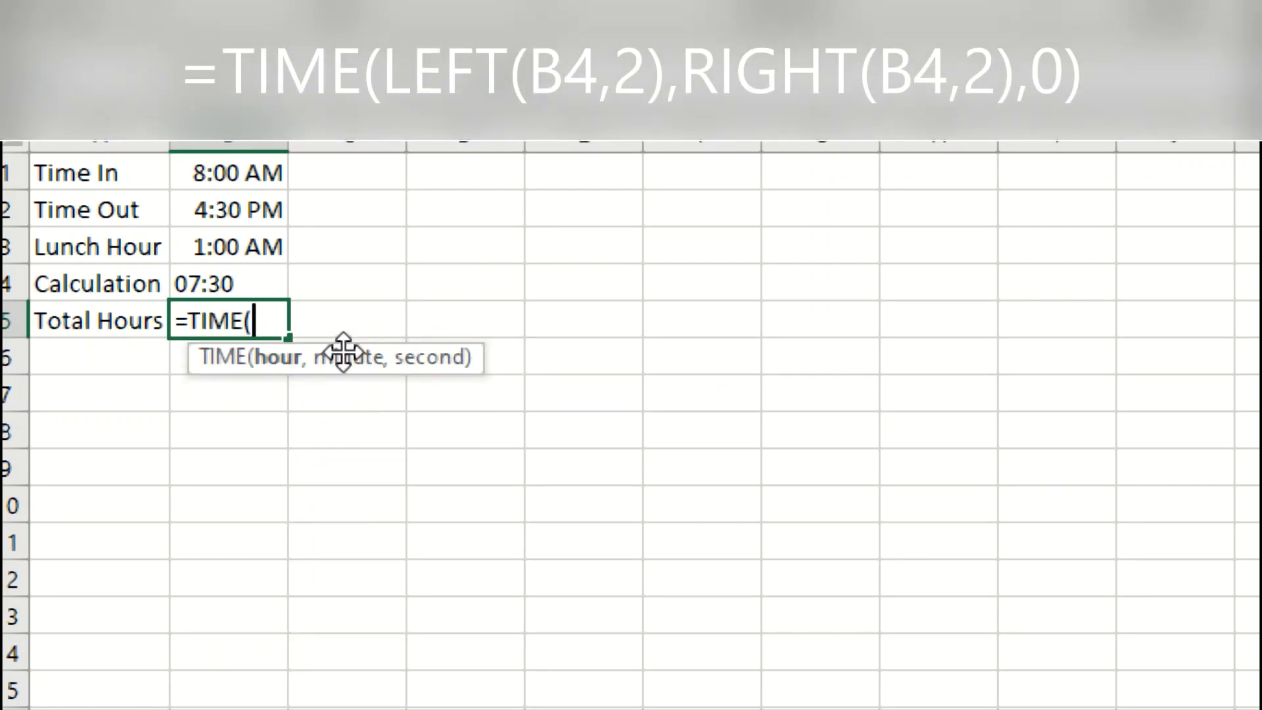
type("l")
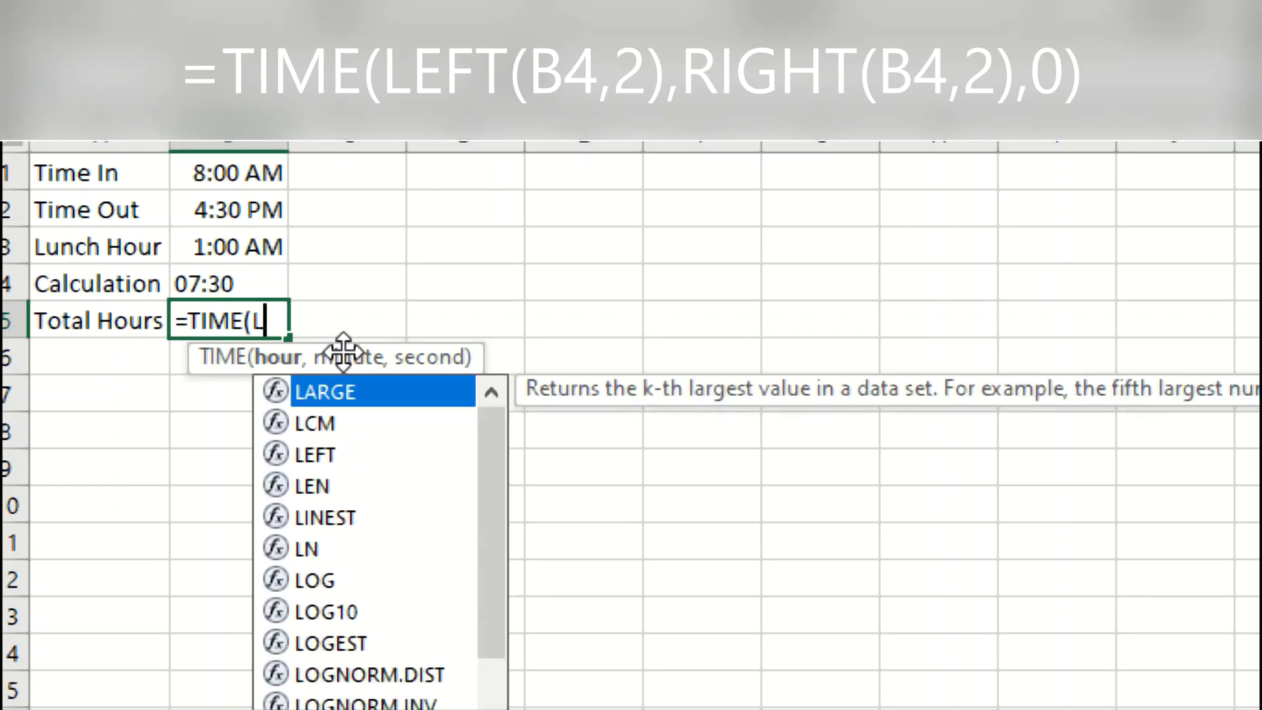
type("eft")
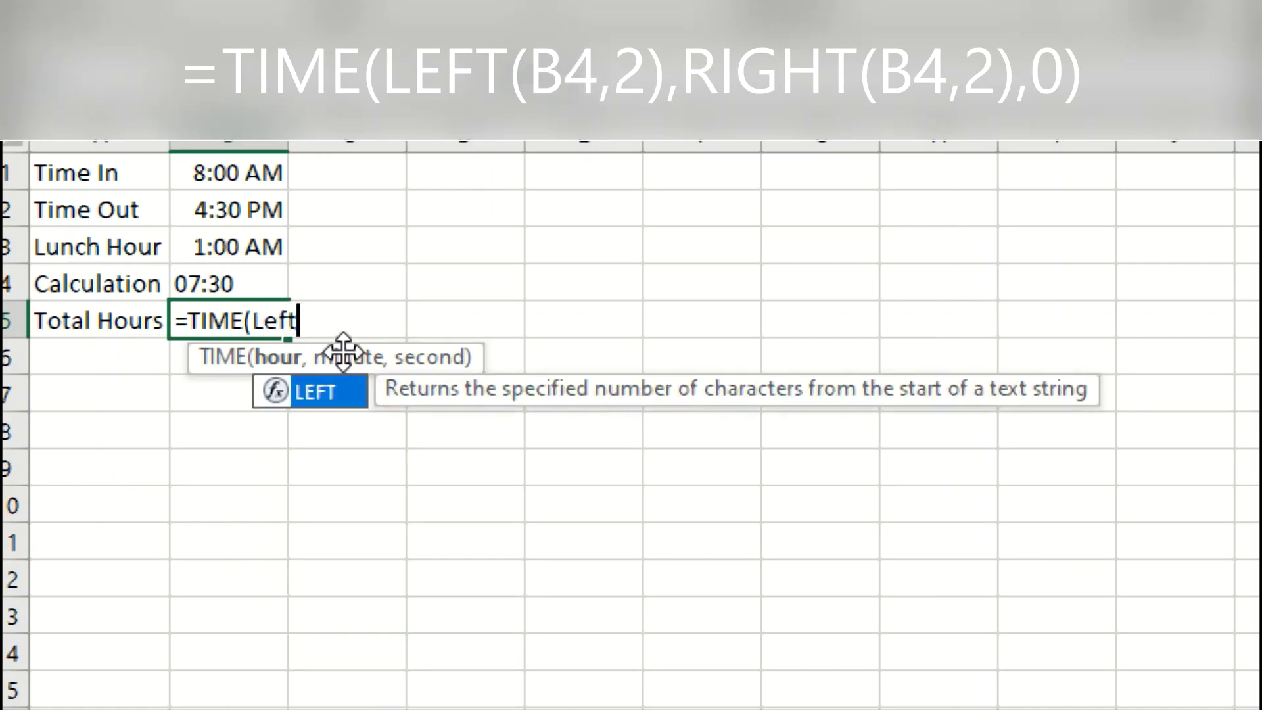
type("(")
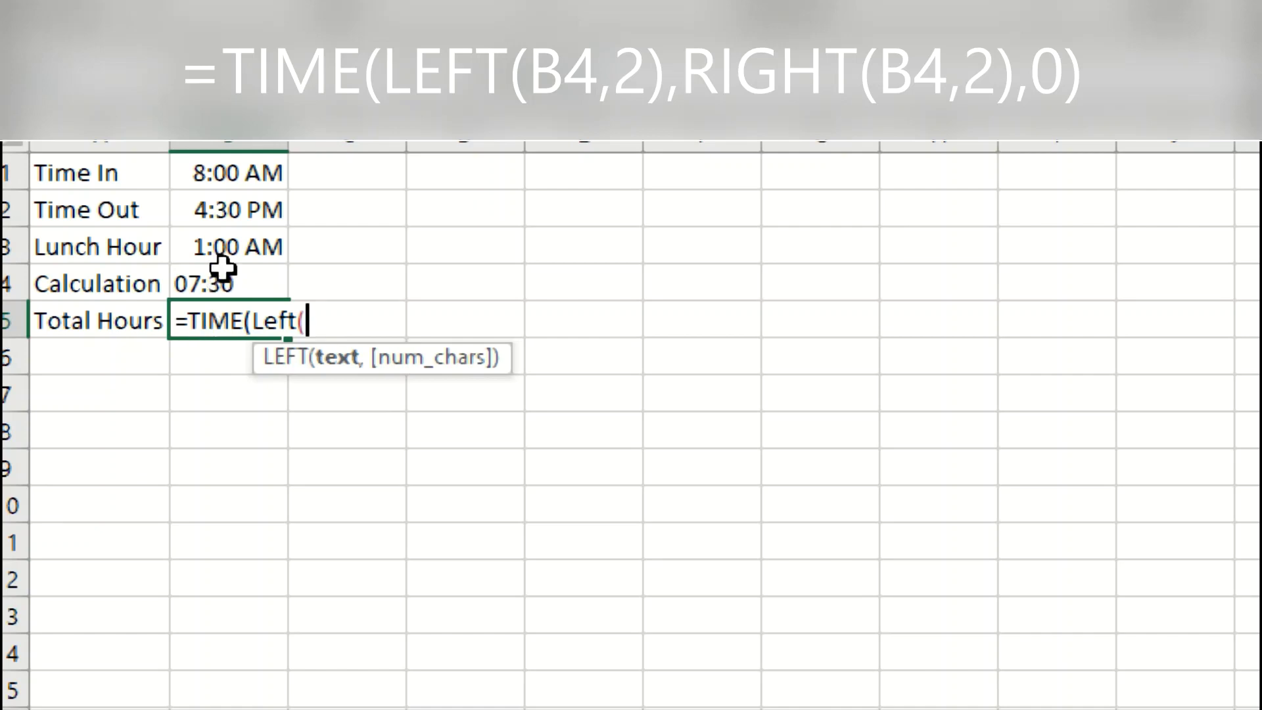
left_click(216, 283)
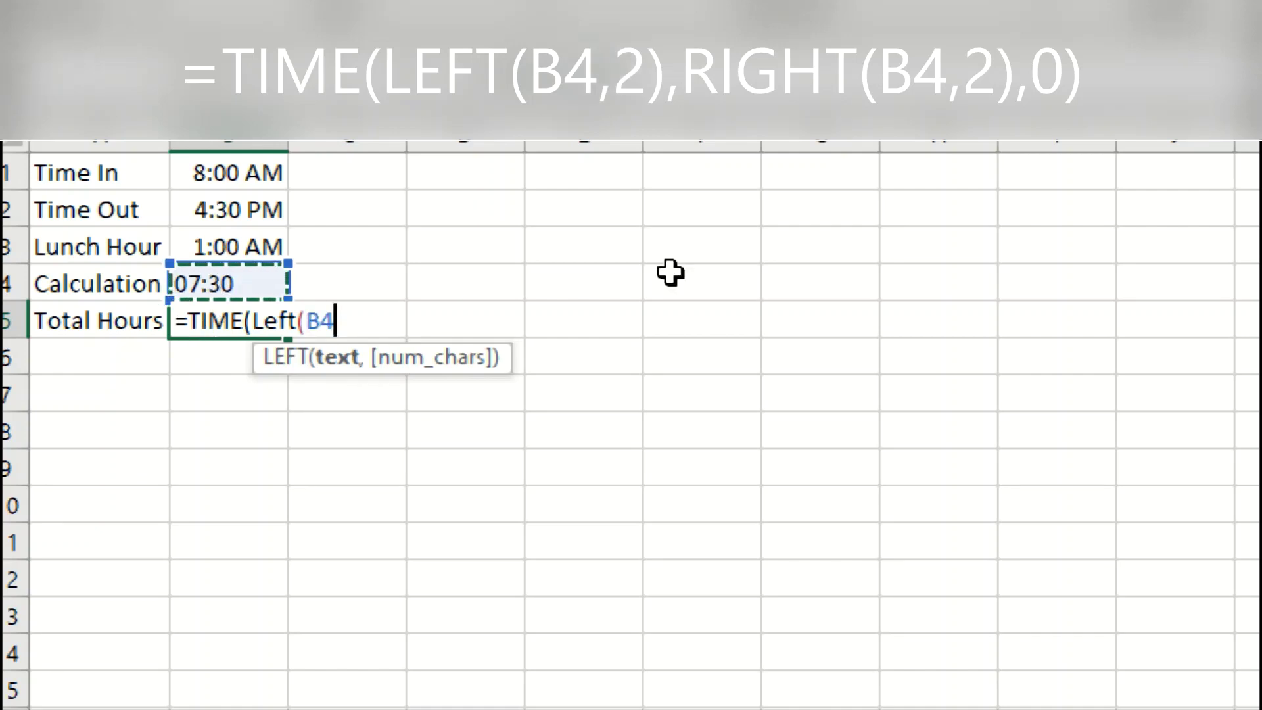
type(",2")
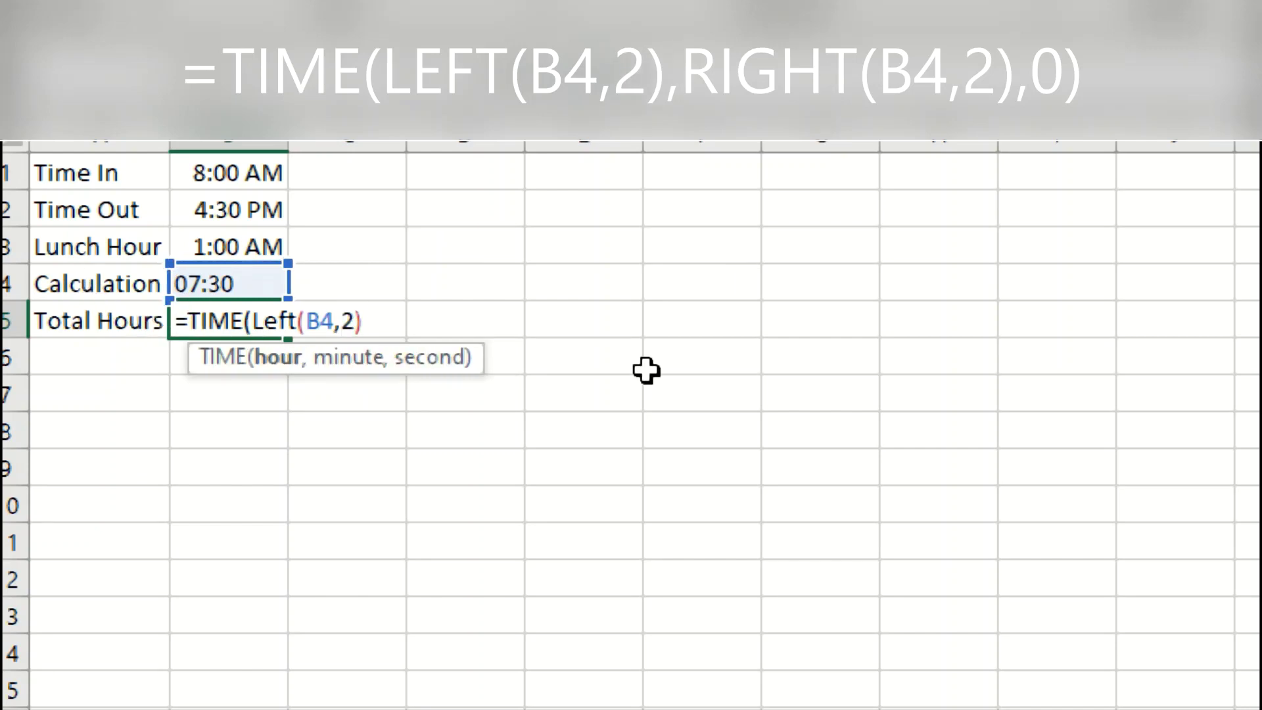
type(",")
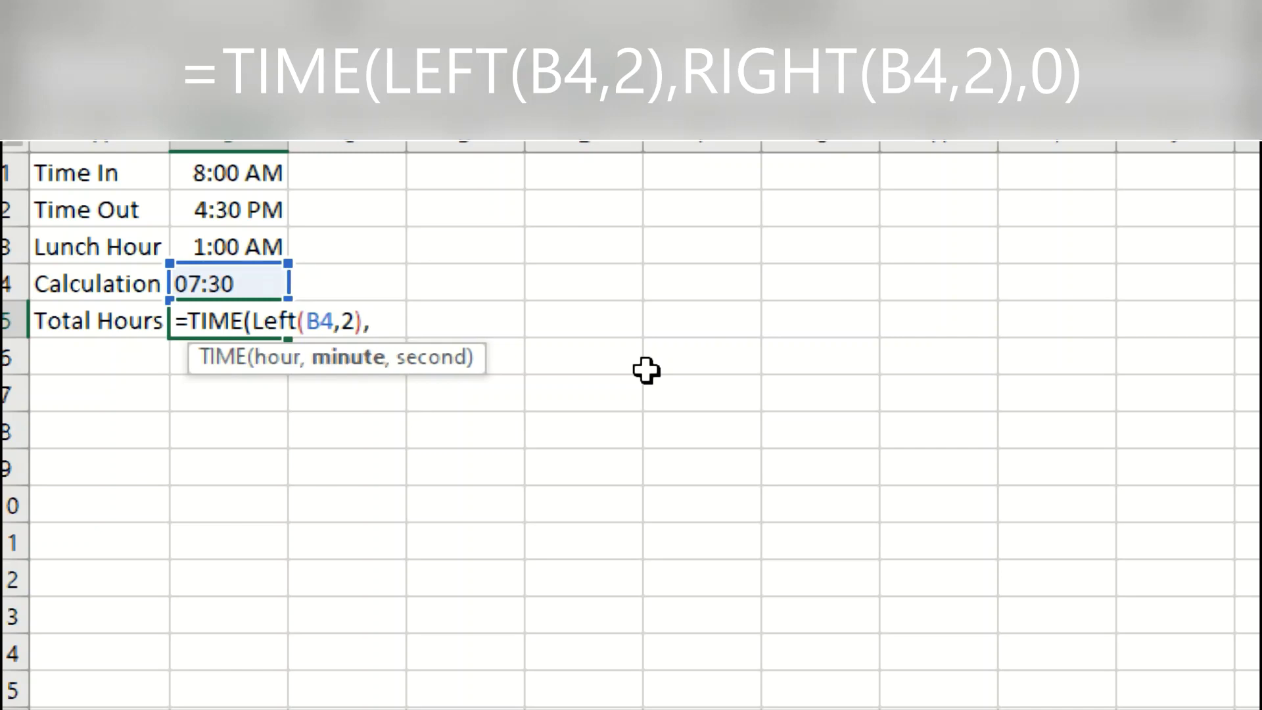
type("ri")
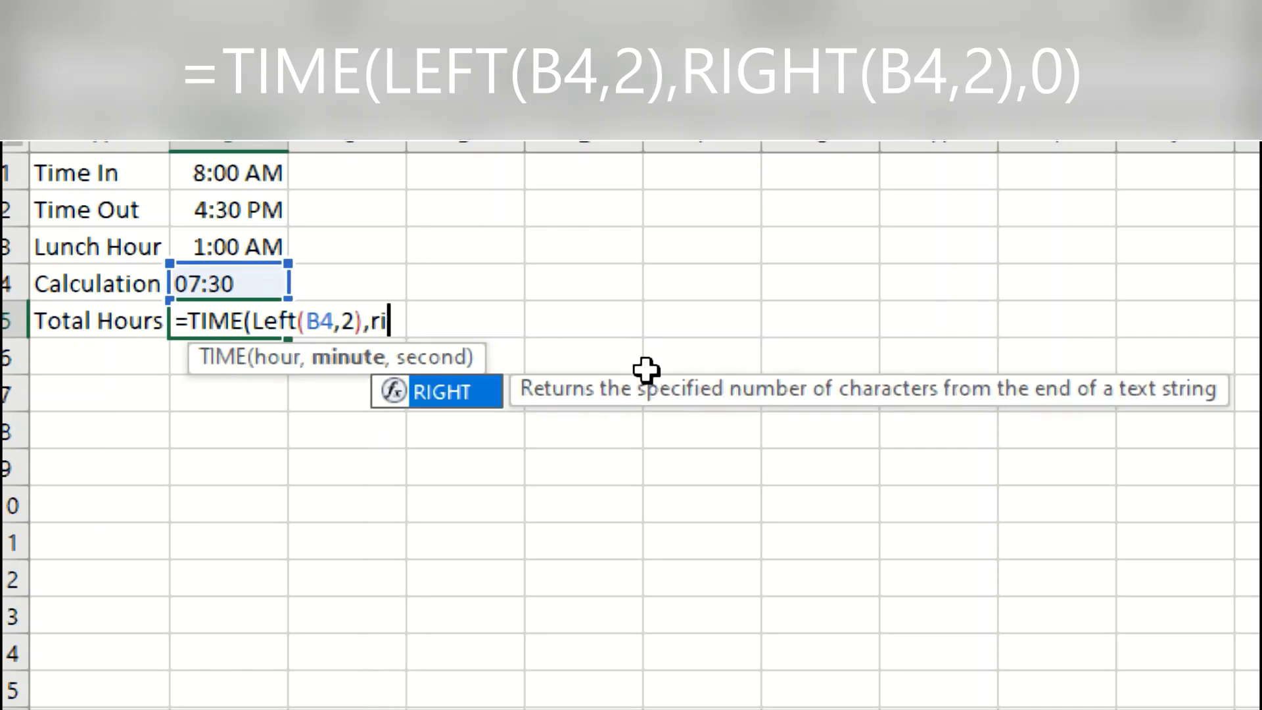
type("ght")
key("Tab")
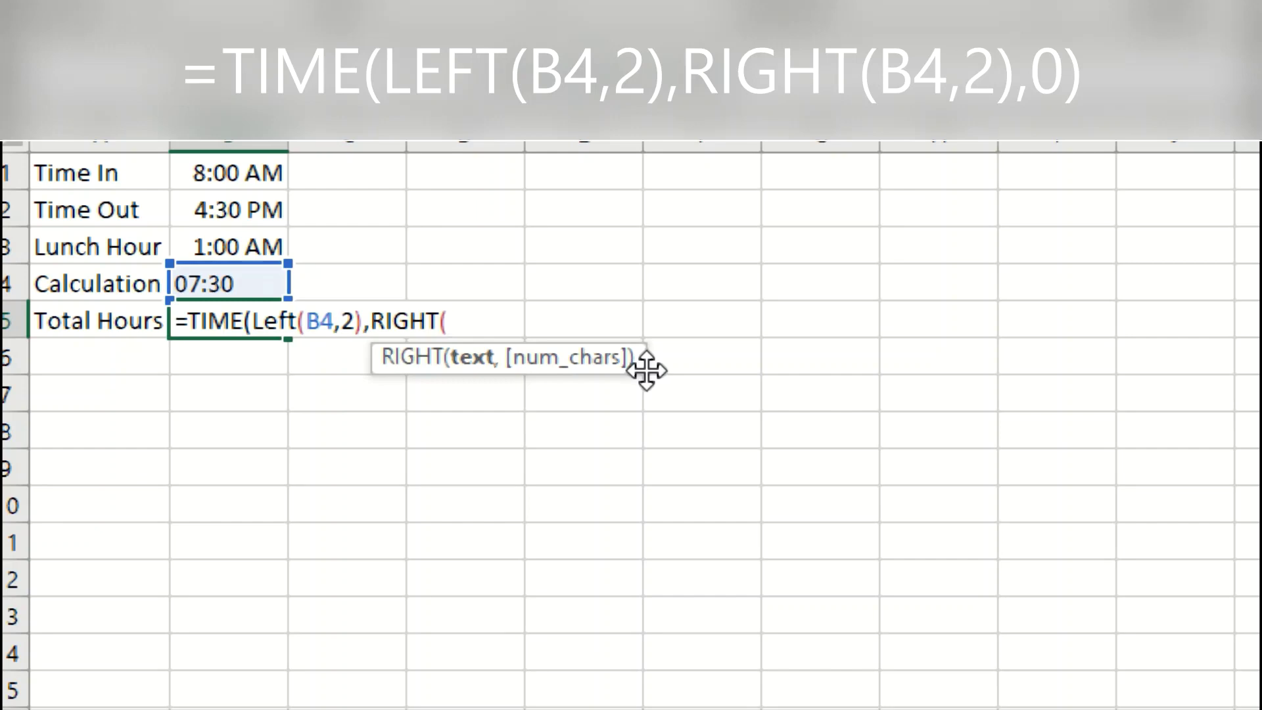
left_click(209, 287)
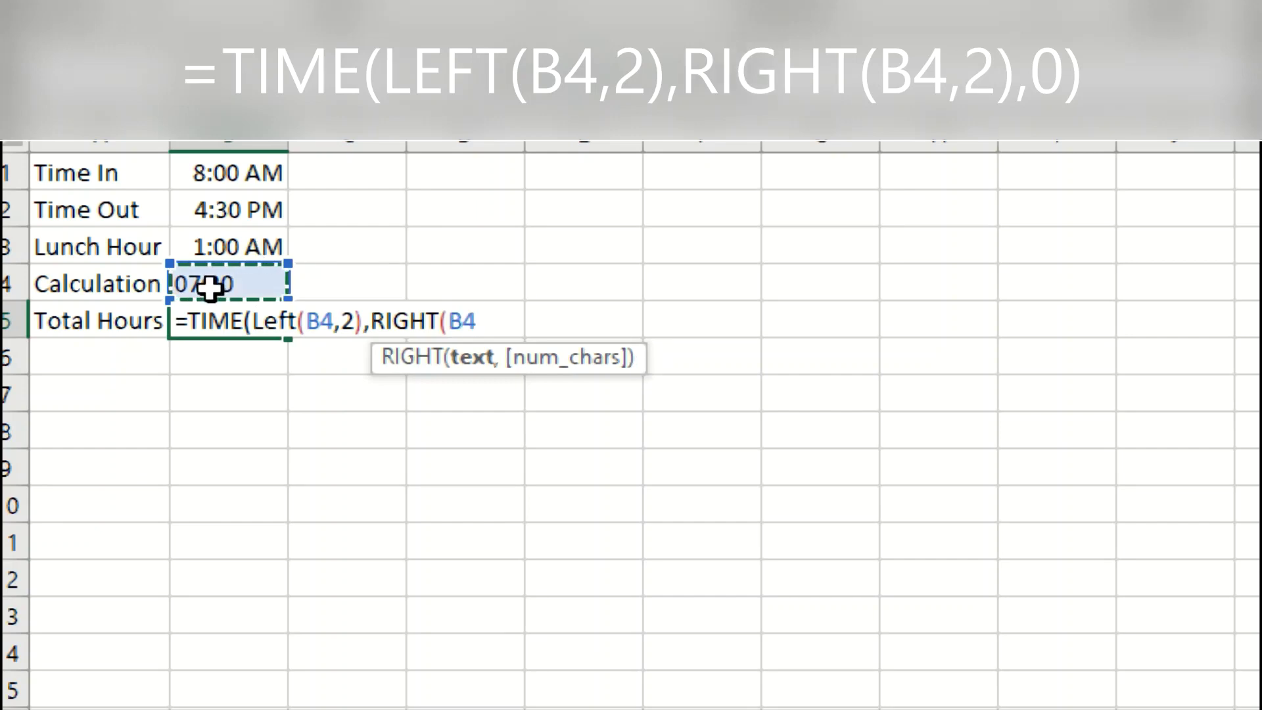
type(",2")
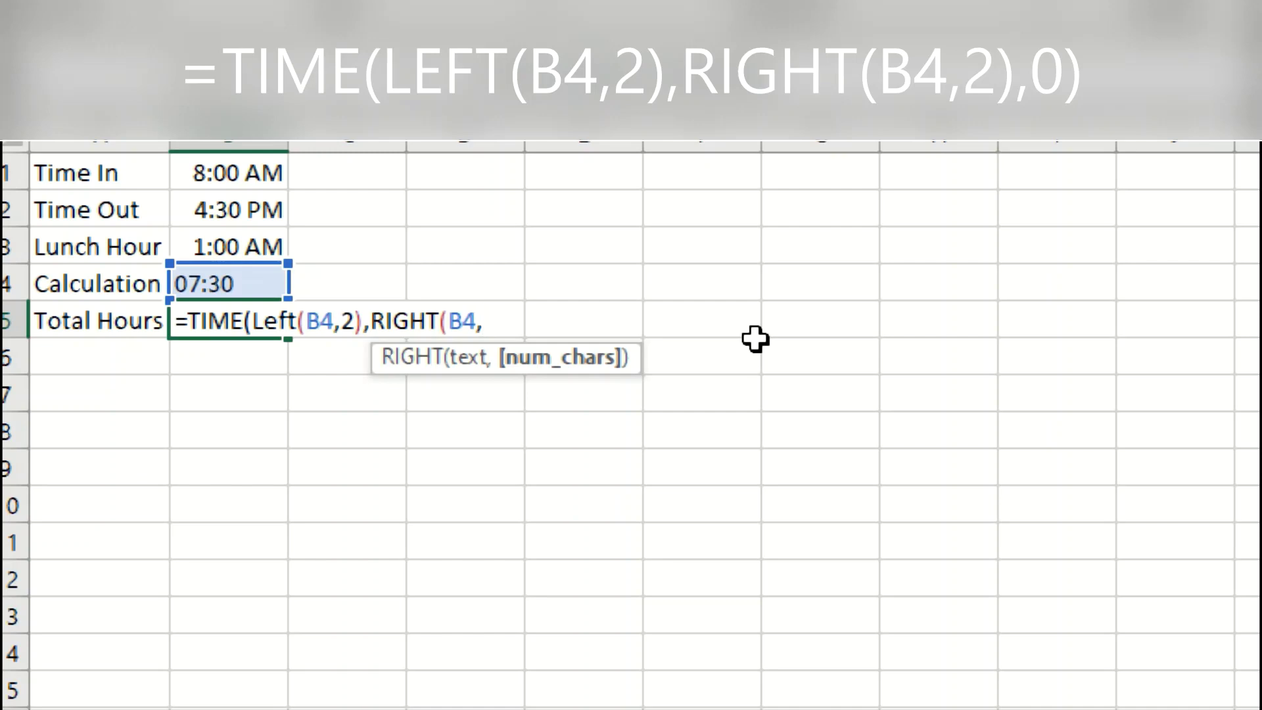
type(")")
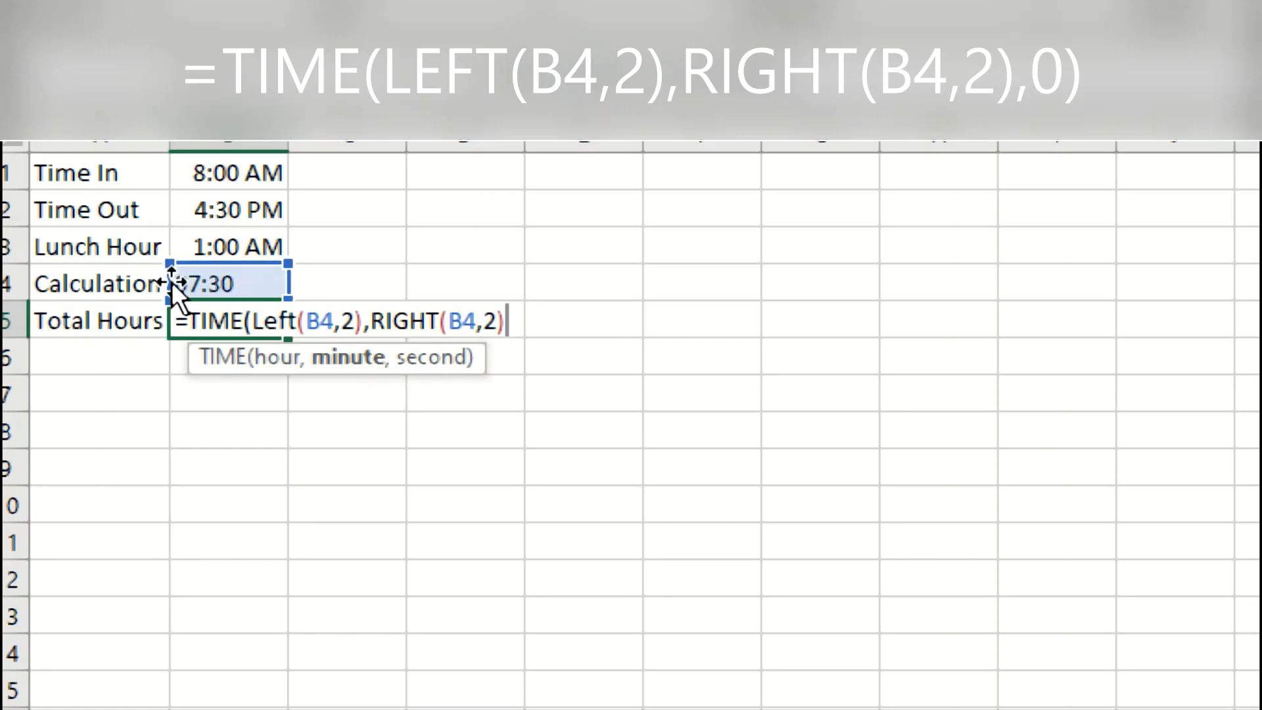
type(",")
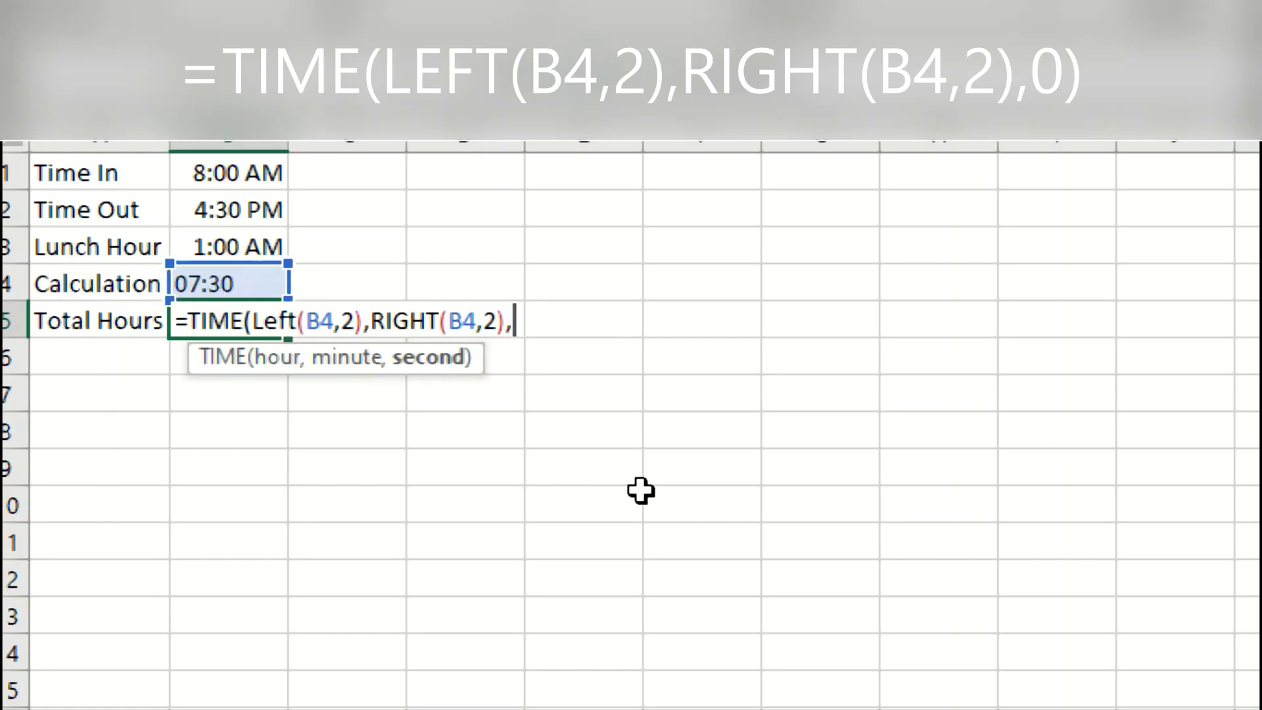
type("0)")
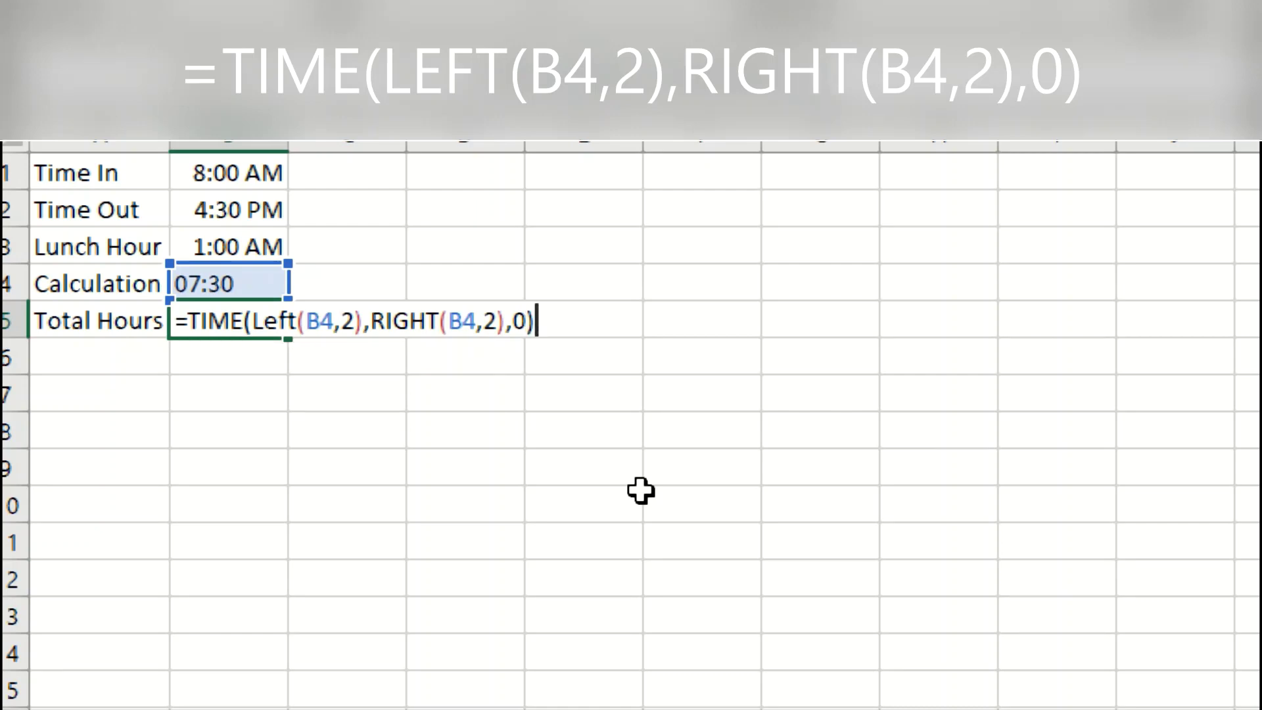
key("Return")
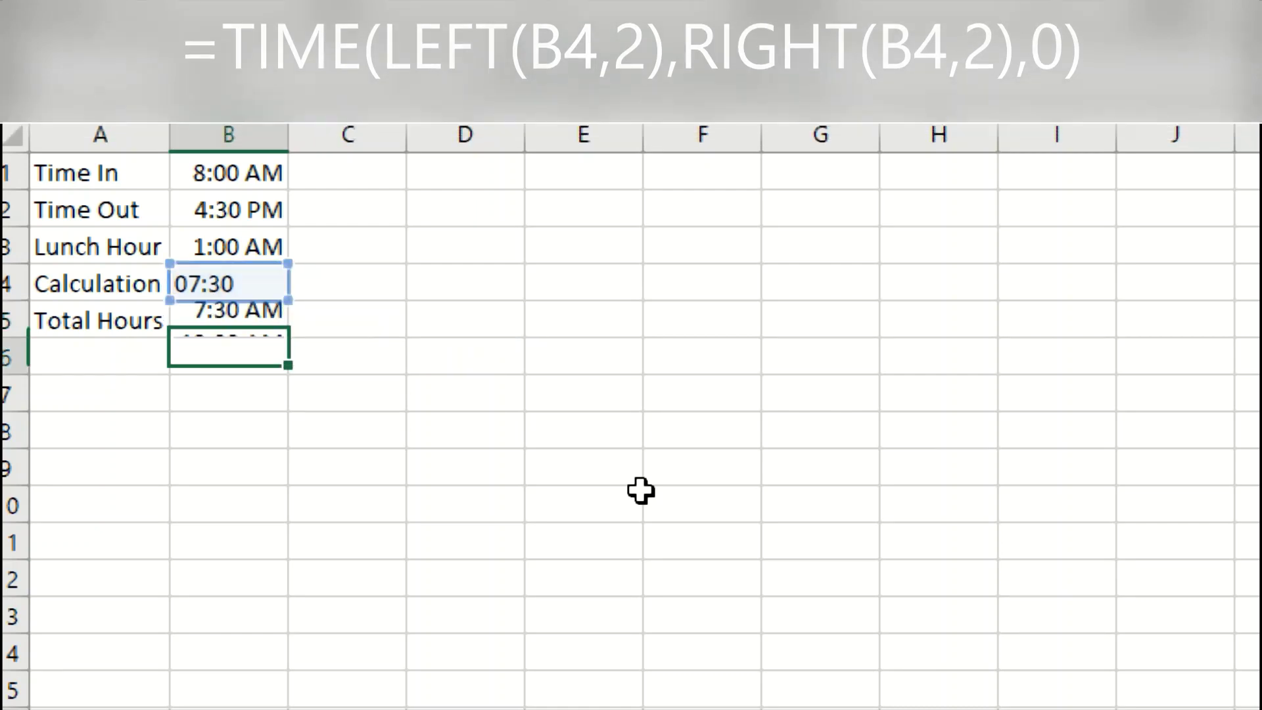
key("Up")
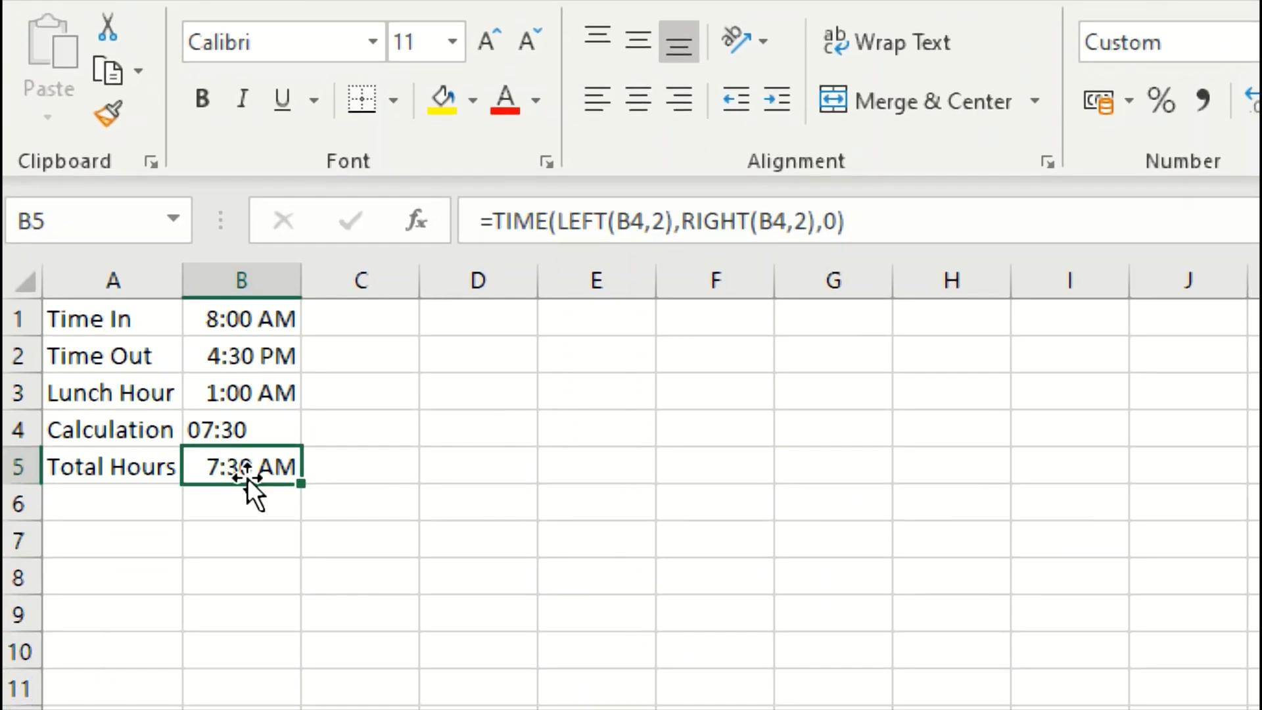
left_click(253, 394)
Step: Give Lunch Hour in B3 the custom h:mm format so it shows 1:00
right_click(263, 391)
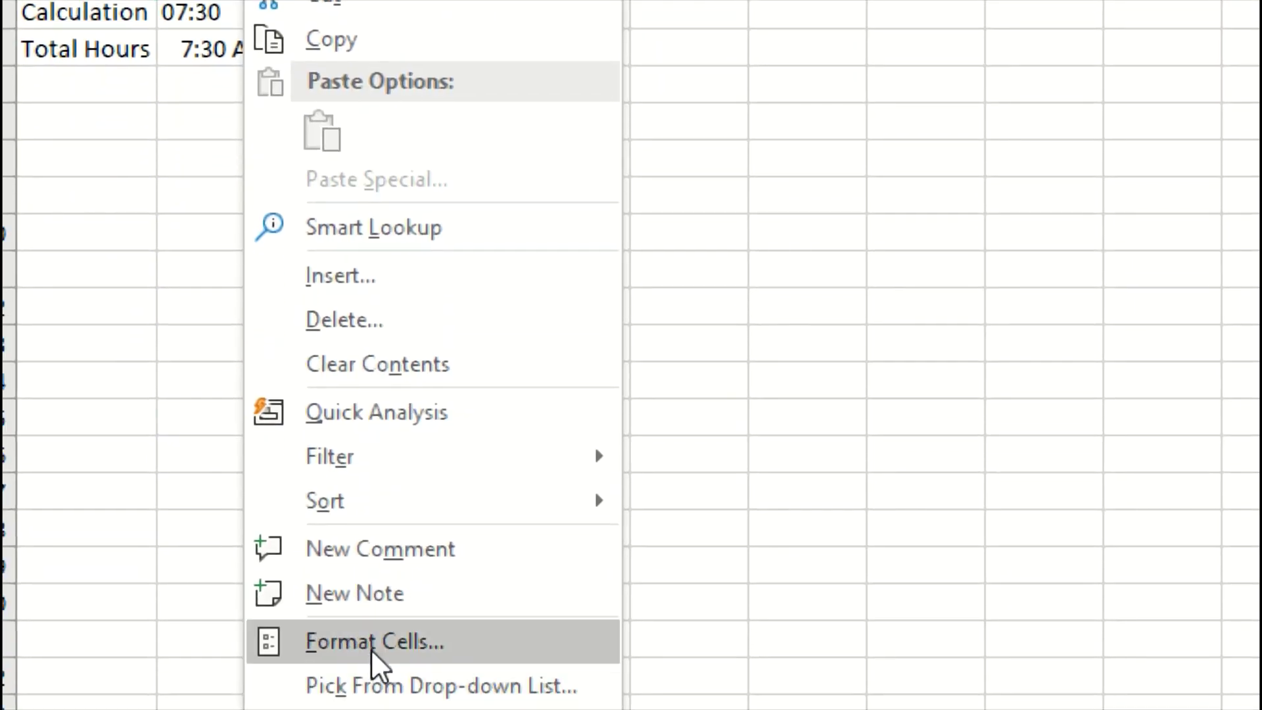
left_click(370, 642)
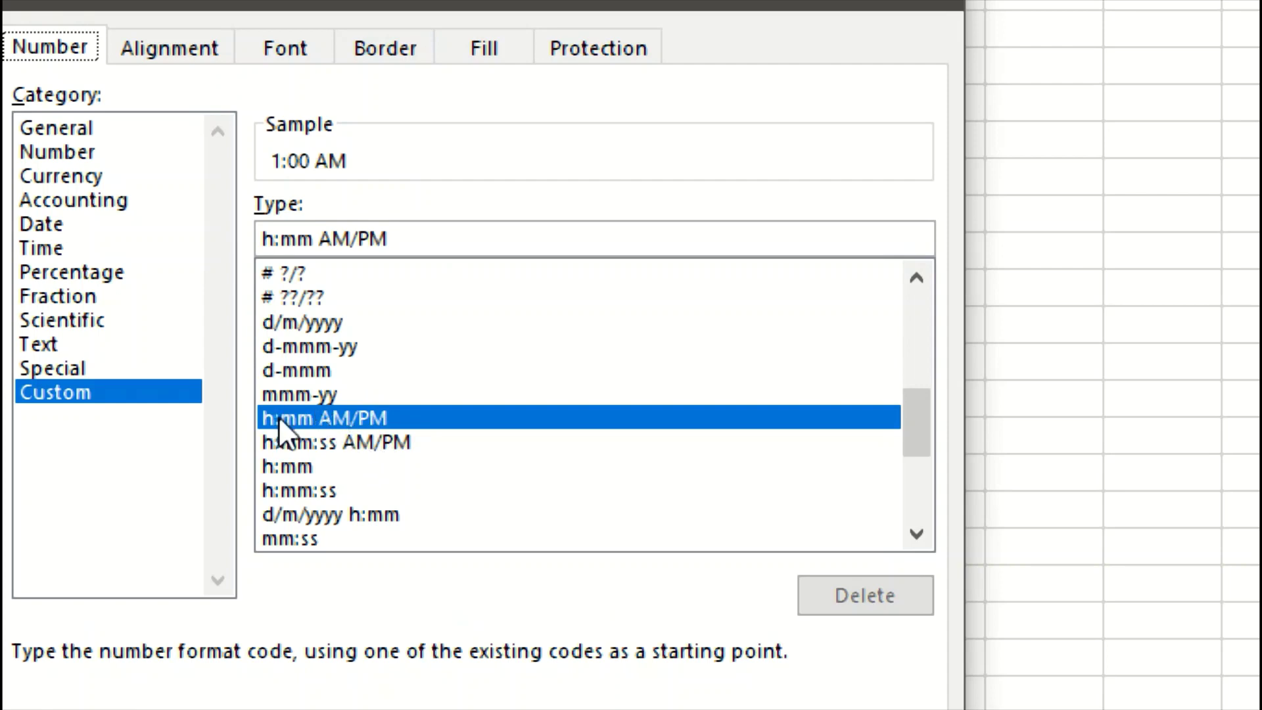
left_click(302, 468)
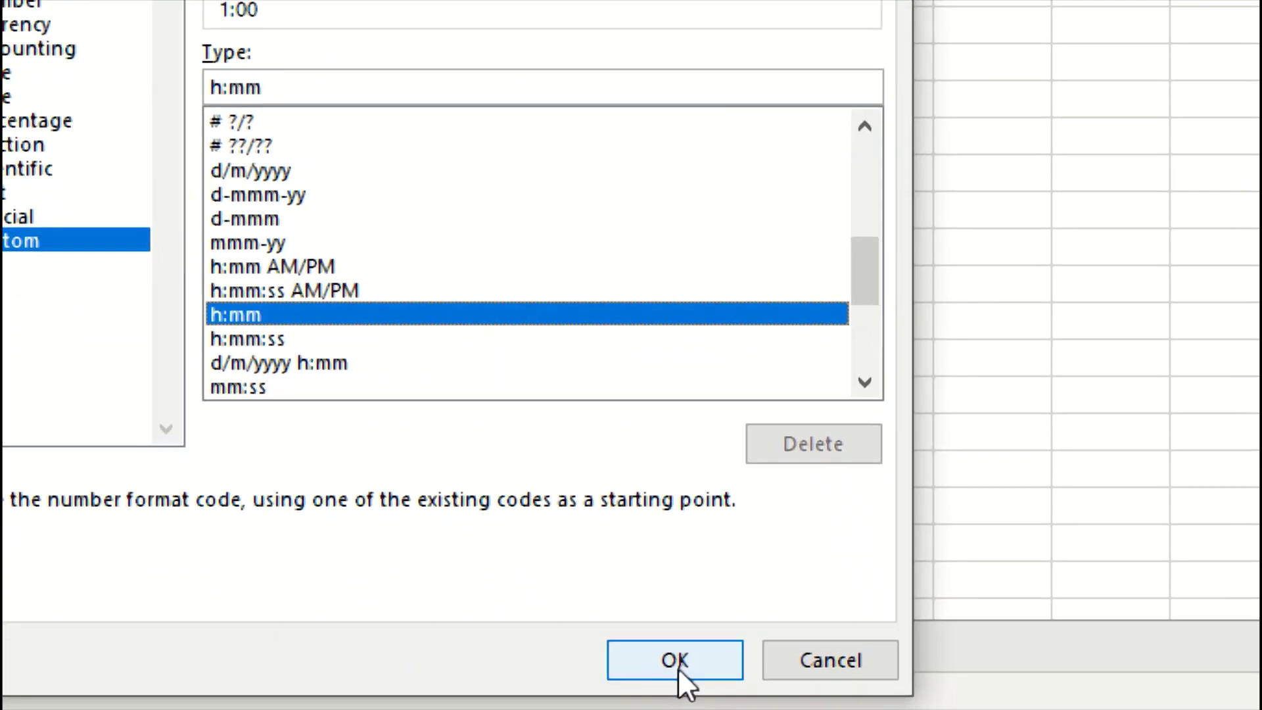
left_click(677, 670)
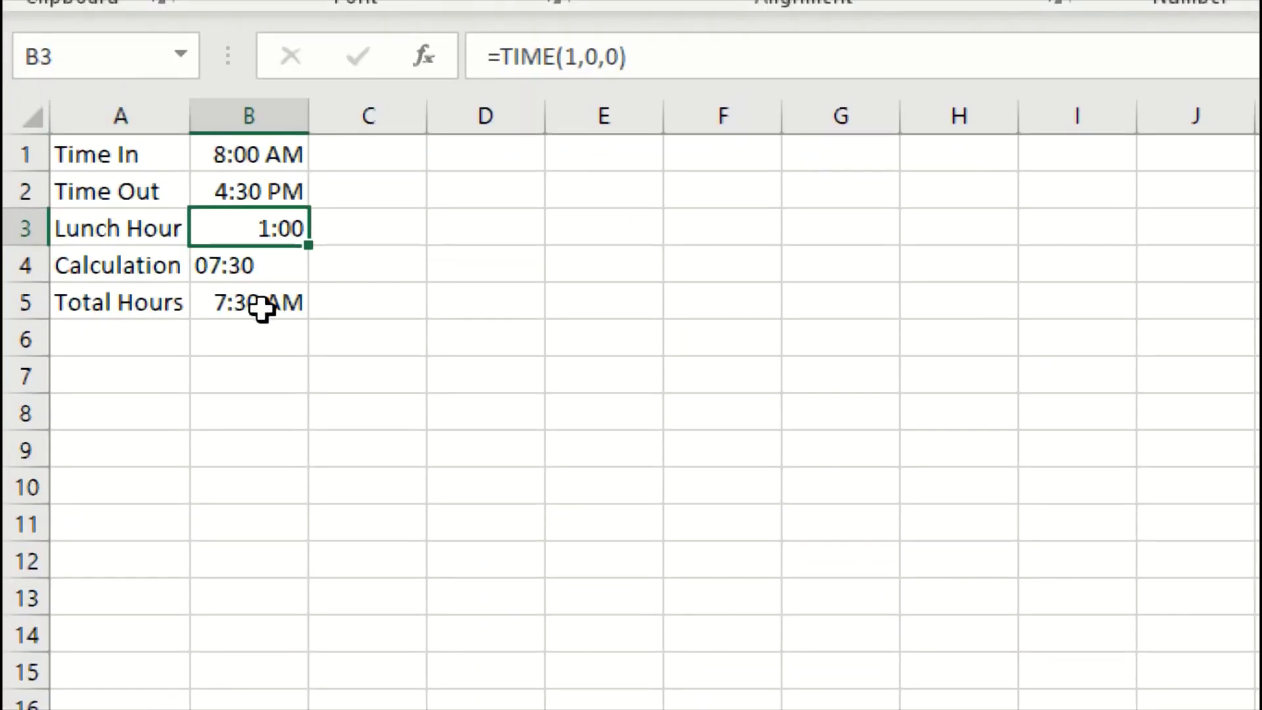
Step: Apply the same h:mm format to Total Hours in B5 so it shows 7:30
left_click(254, 308)
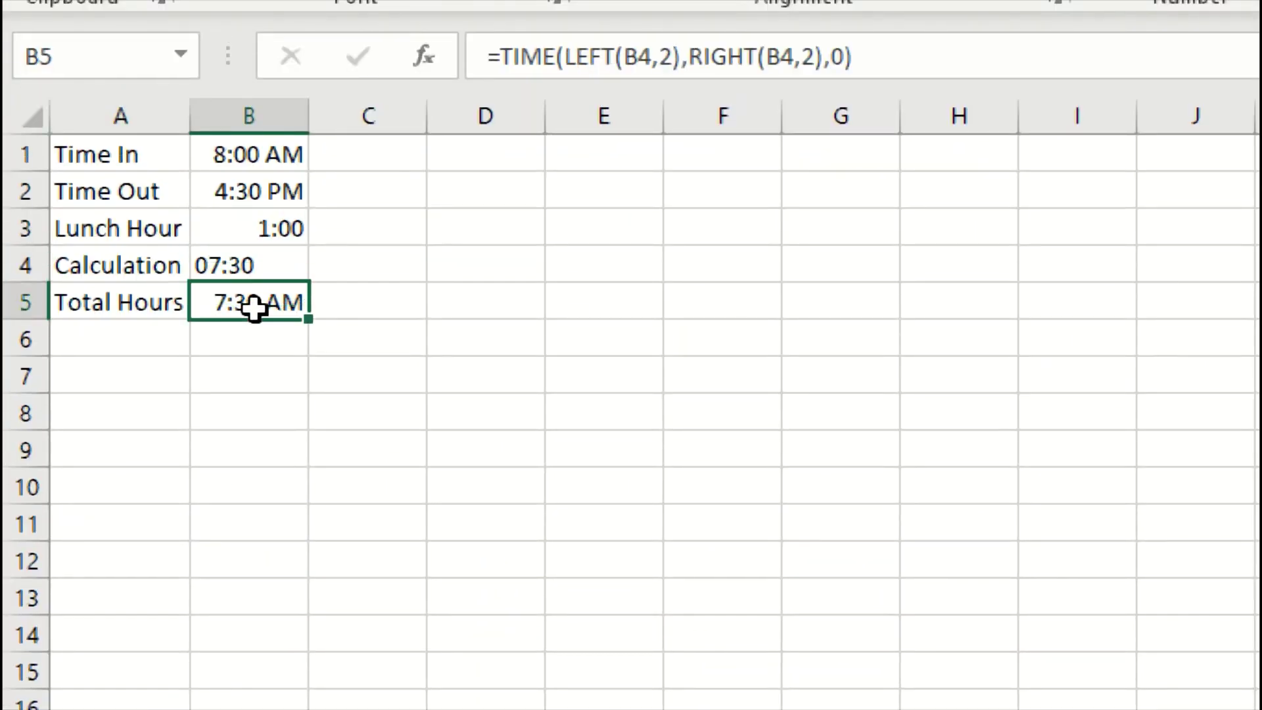
right_click(254, 307)
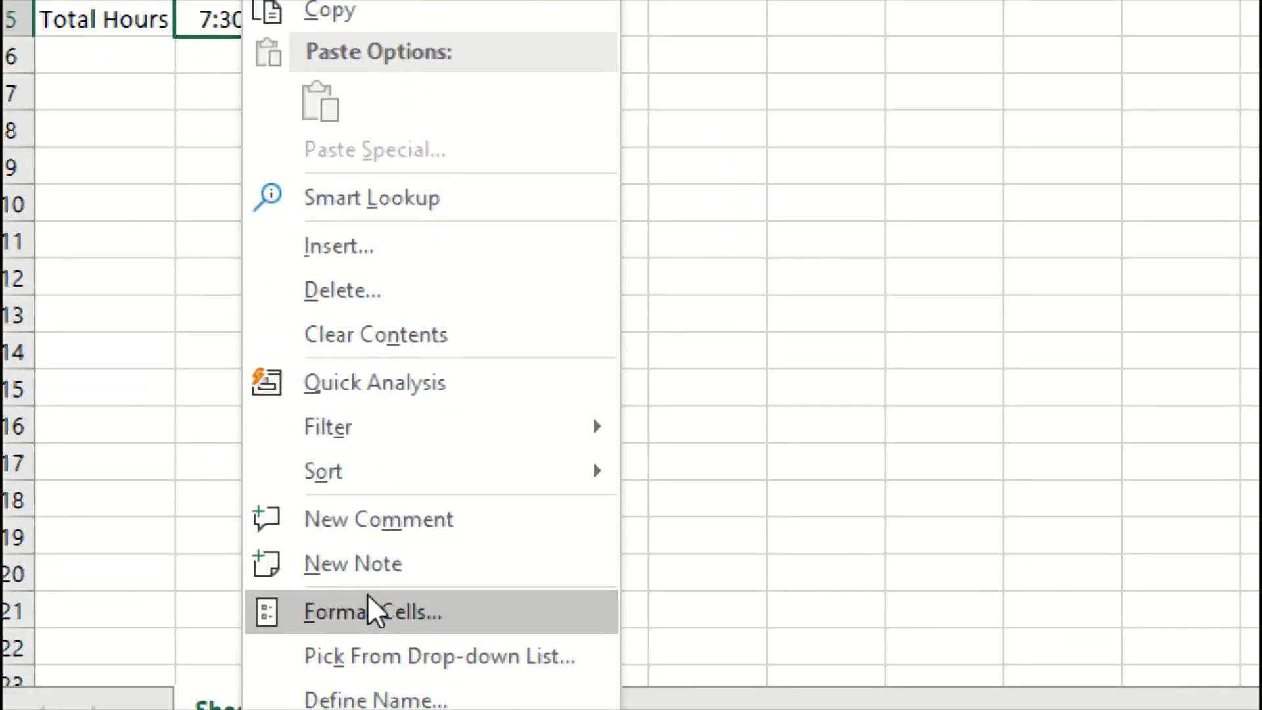
left_click(366, 606)
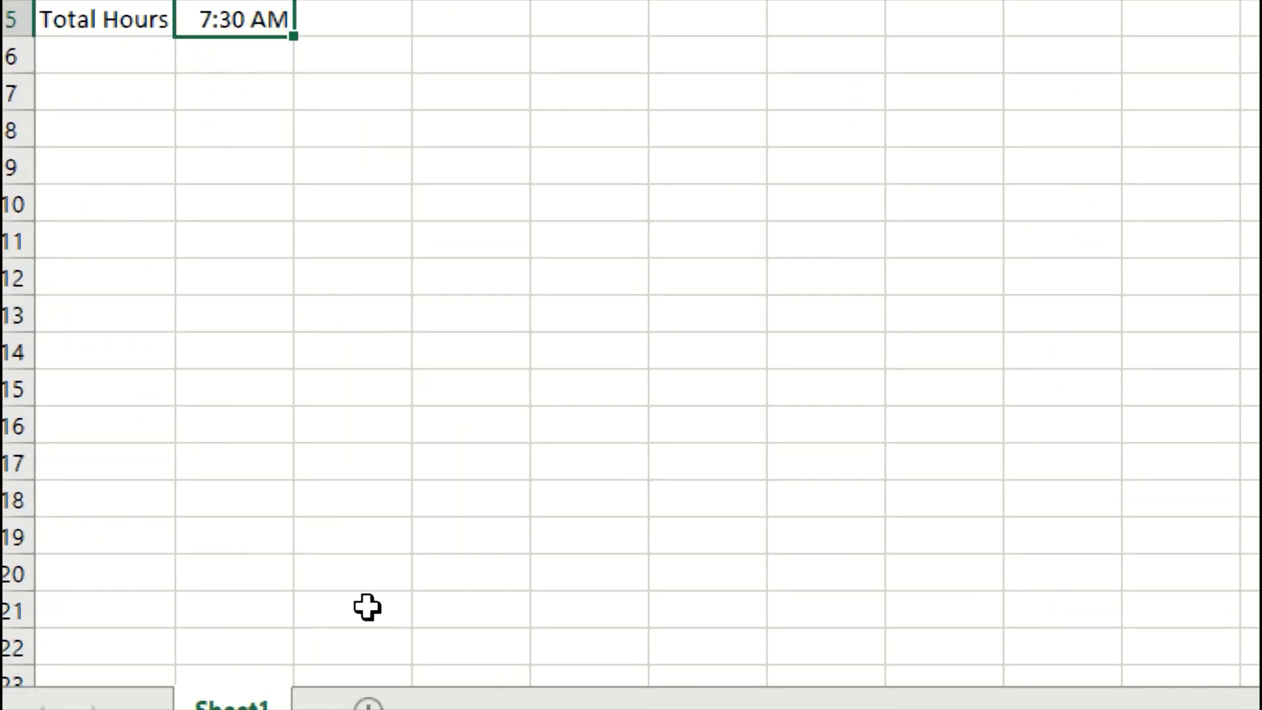
left_click(318, 381)
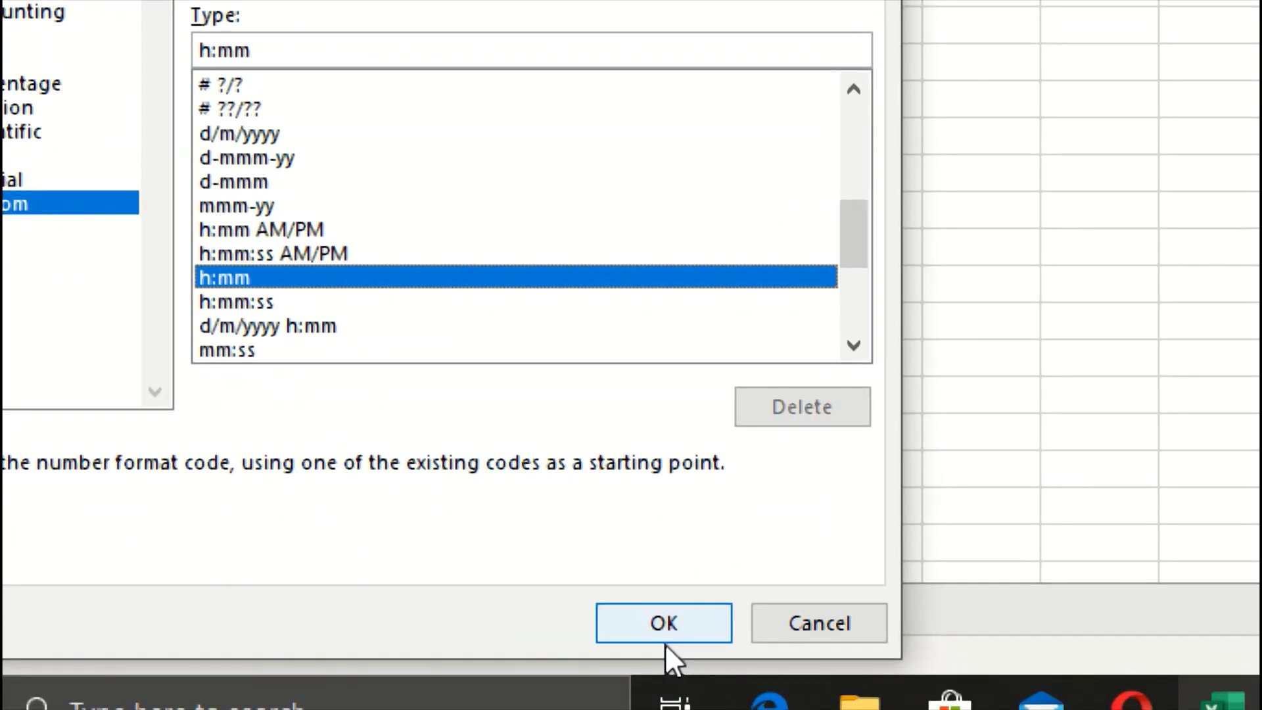
left_click(681, 616)
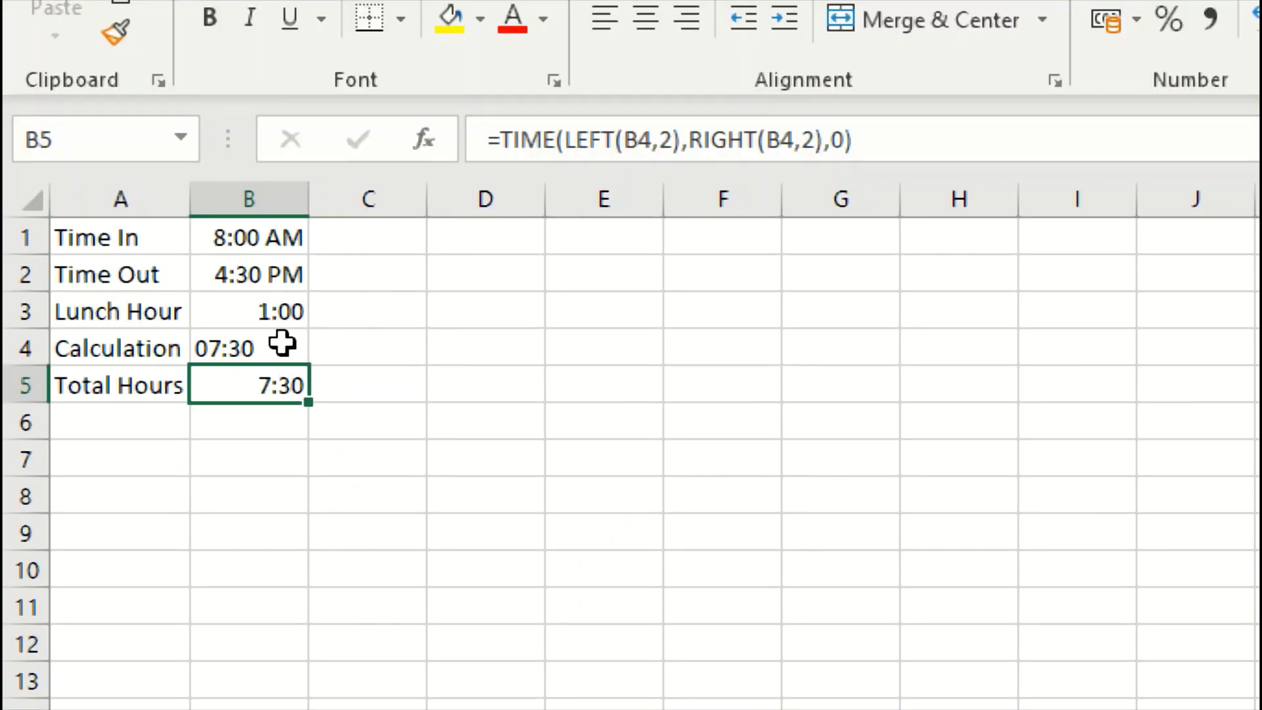
Step: Fill the day's inputs B1:B4 across columns C through F
left_click(276, 313)
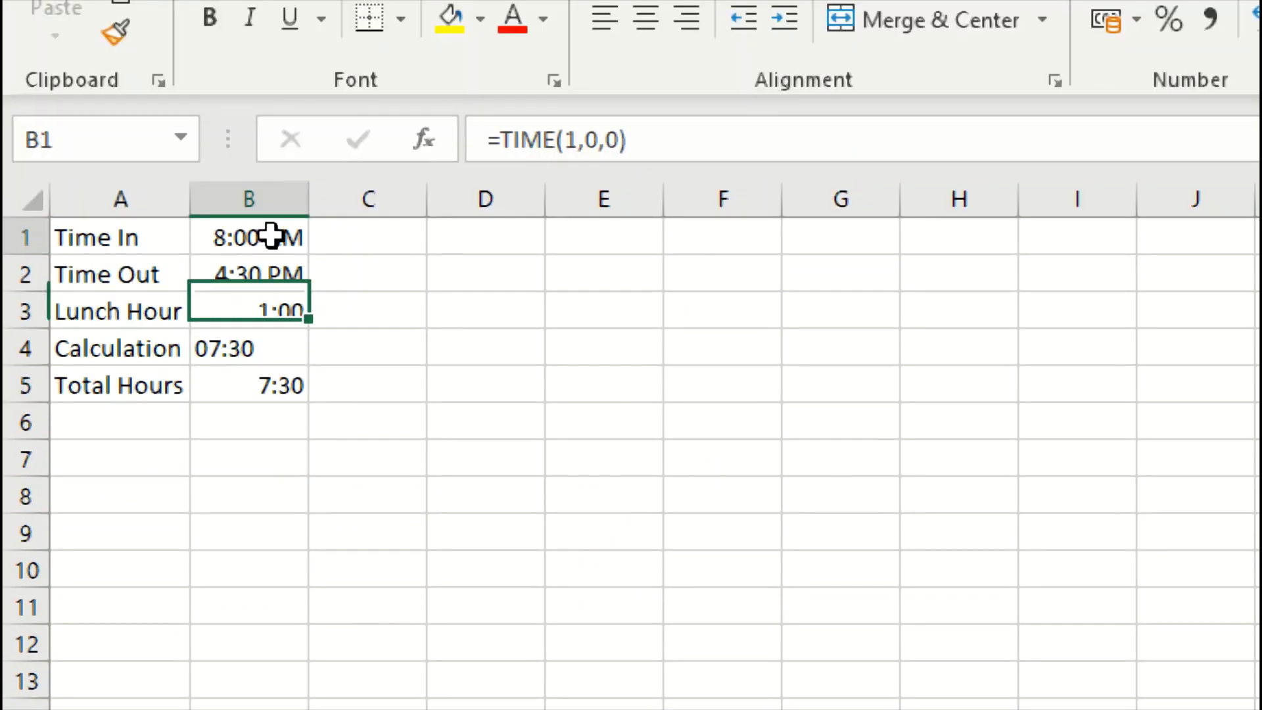
left_click_drag(267, 238, 268, 349)
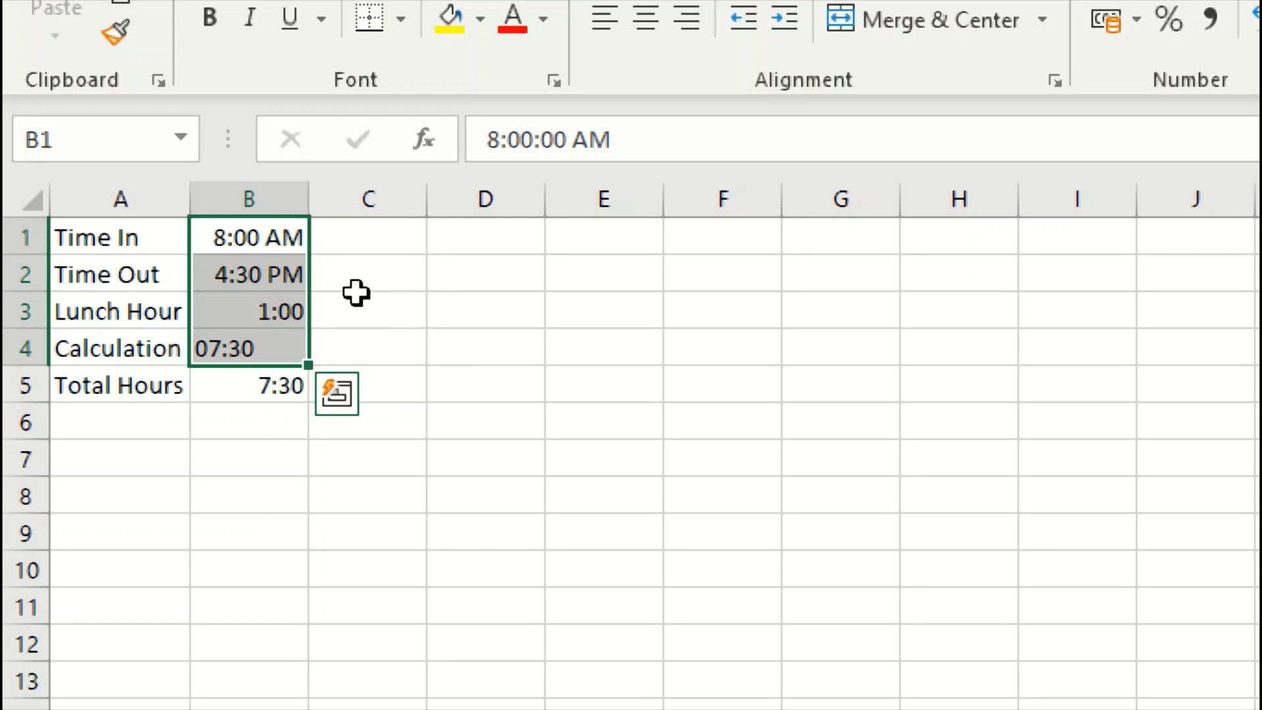
left_click_drag(305, 364, 506, 359)
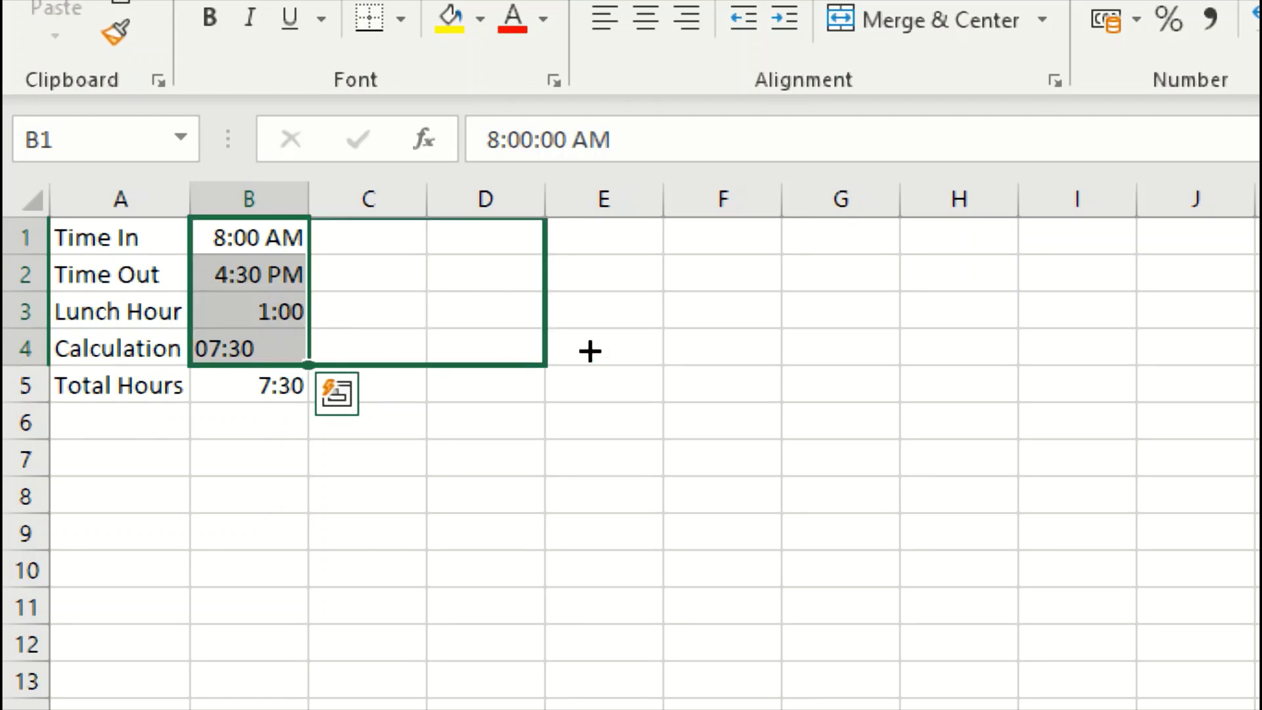
left_click_drag(589, 351, 765, 332)
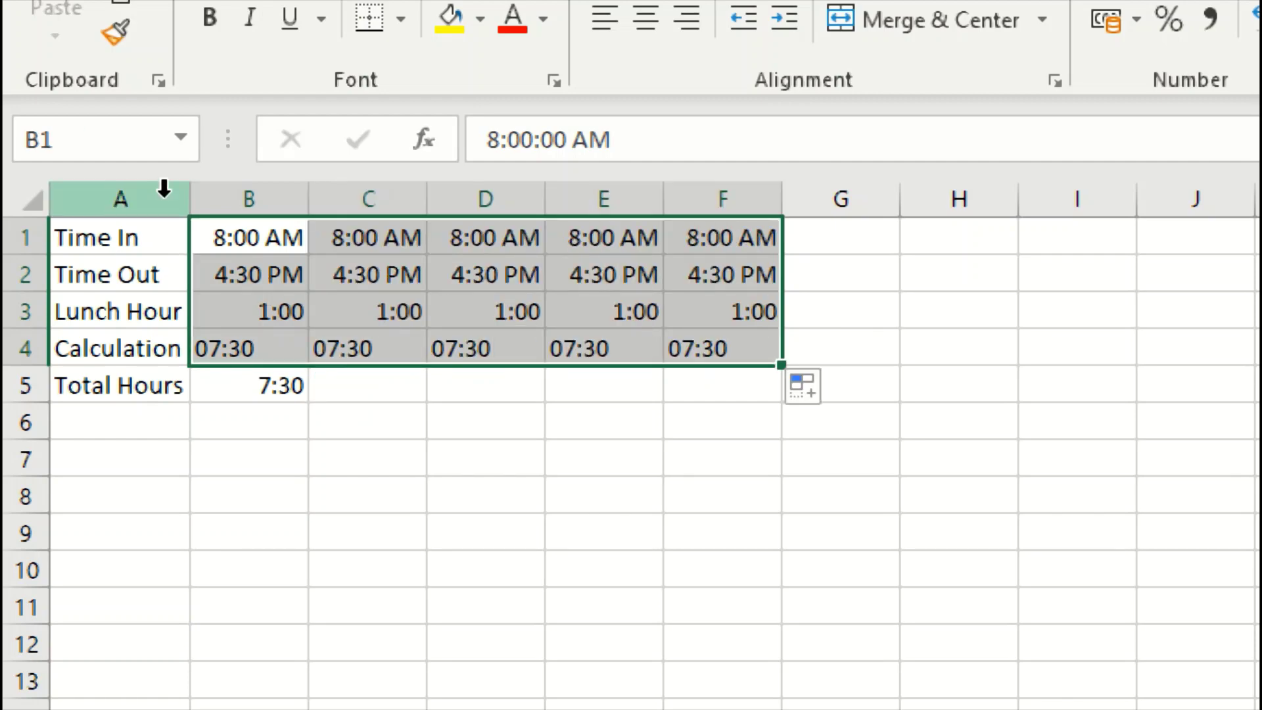
Step: Copy the Total Hours formula from B5 to C5:F5, then select B6:F6
left_click(281, 388)
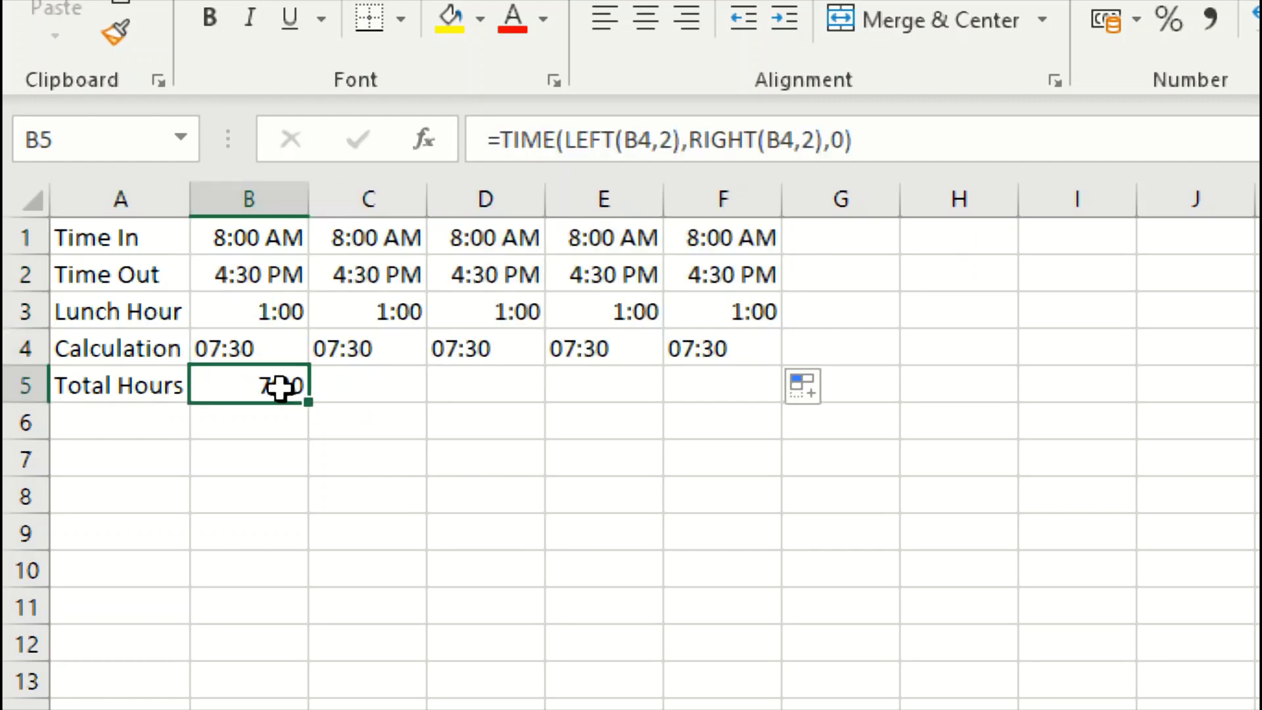
left_click_drag(308, 401, 795, 395)
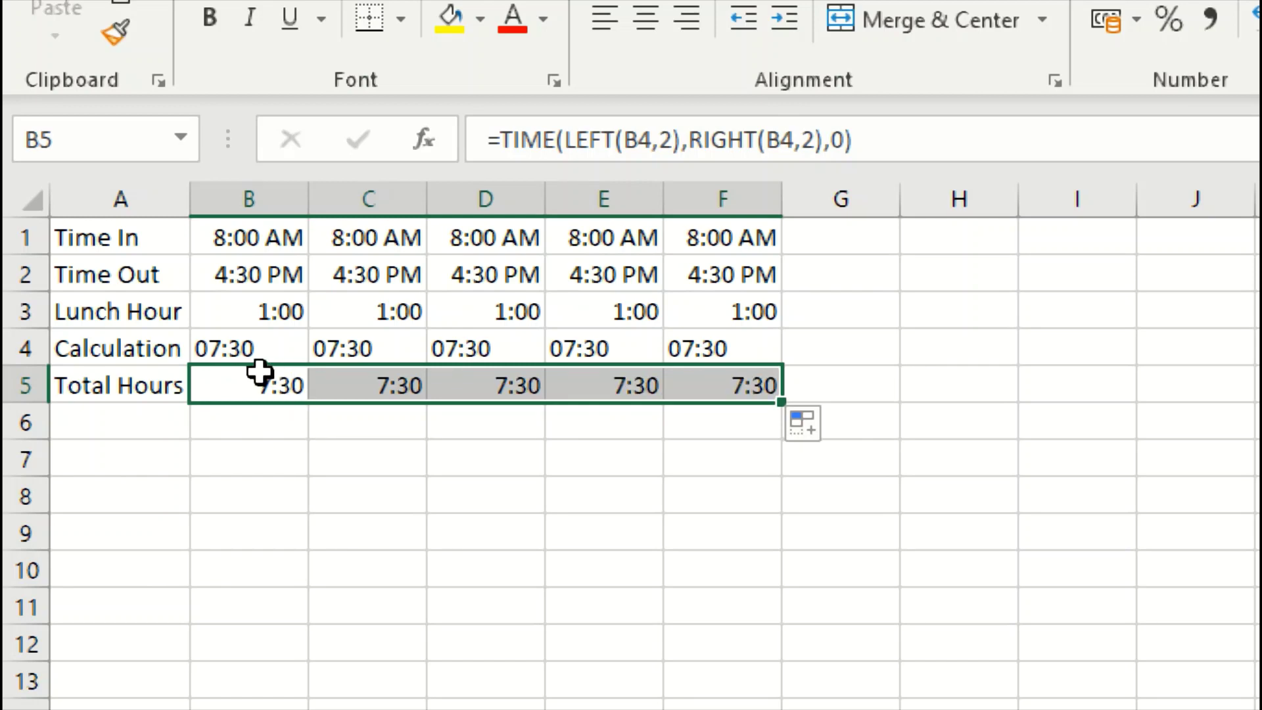
left_click_drag(261, 384, 777, 394)
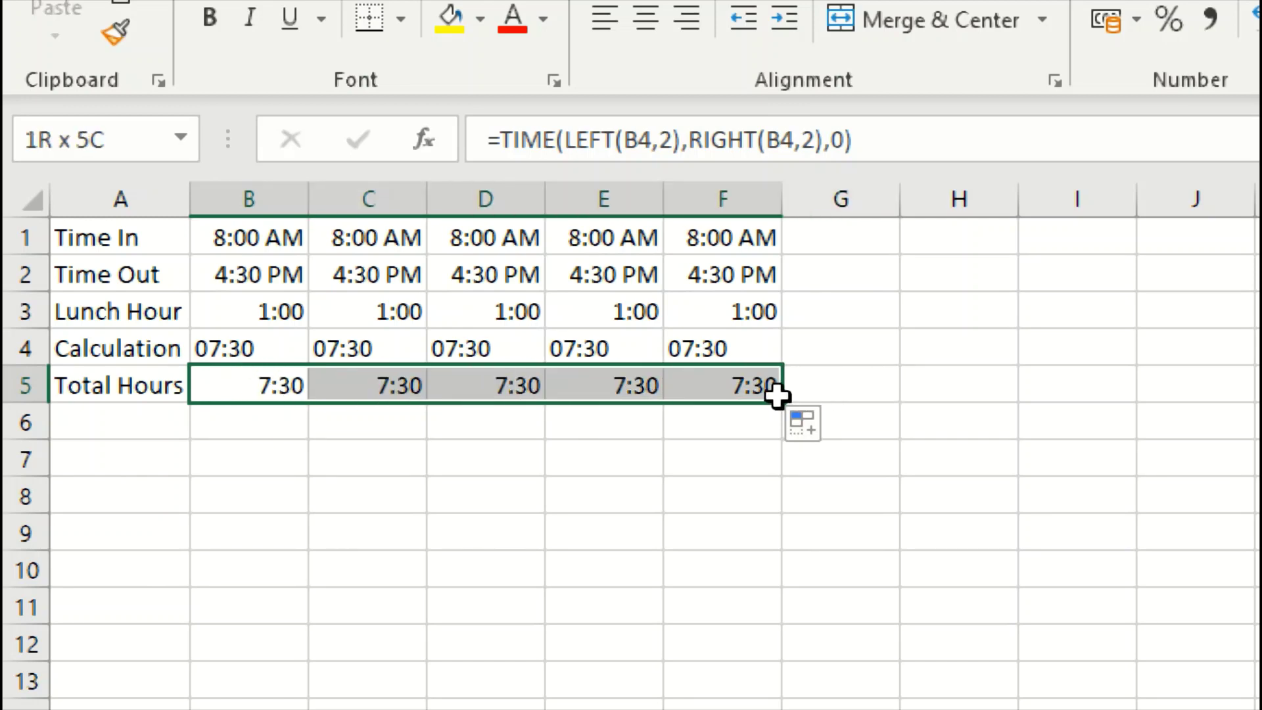
left_click_drag(225, 417, 715, 416)
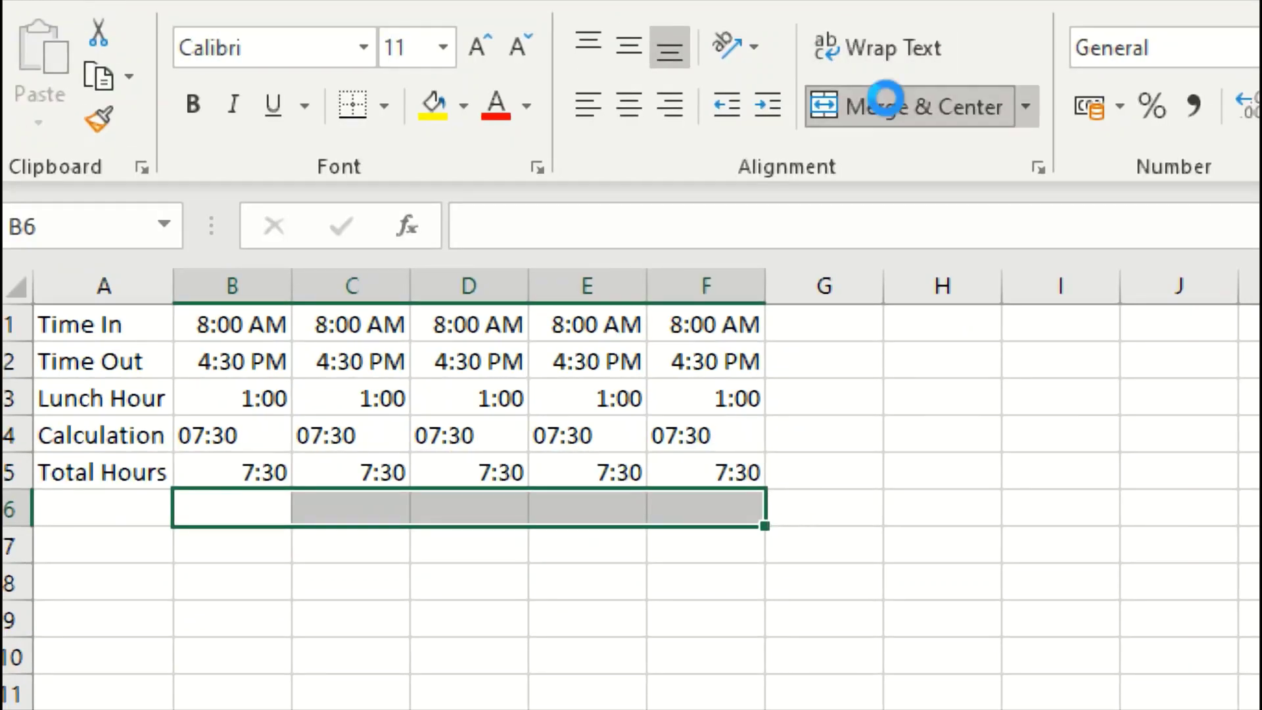
Step: Merge and centre B6:F6 and enter =SUM(B5:F5) as the weekly total
left_click(886, 98)
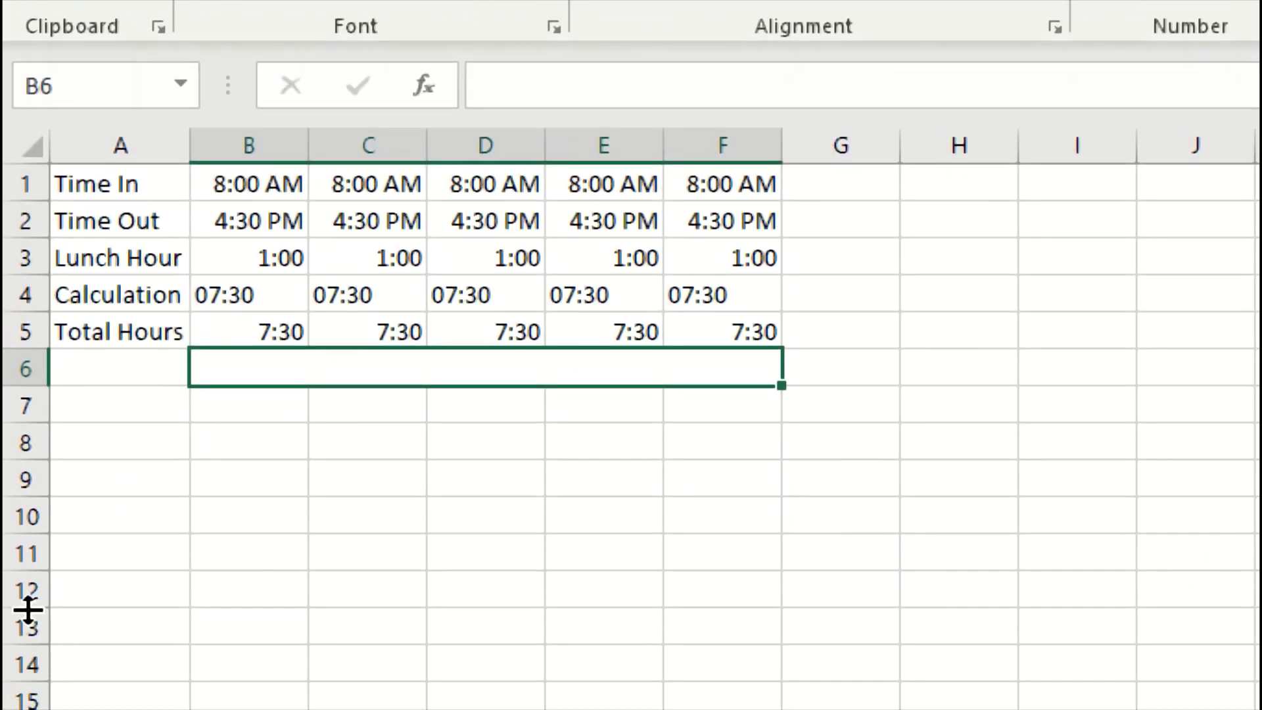
type("=s")
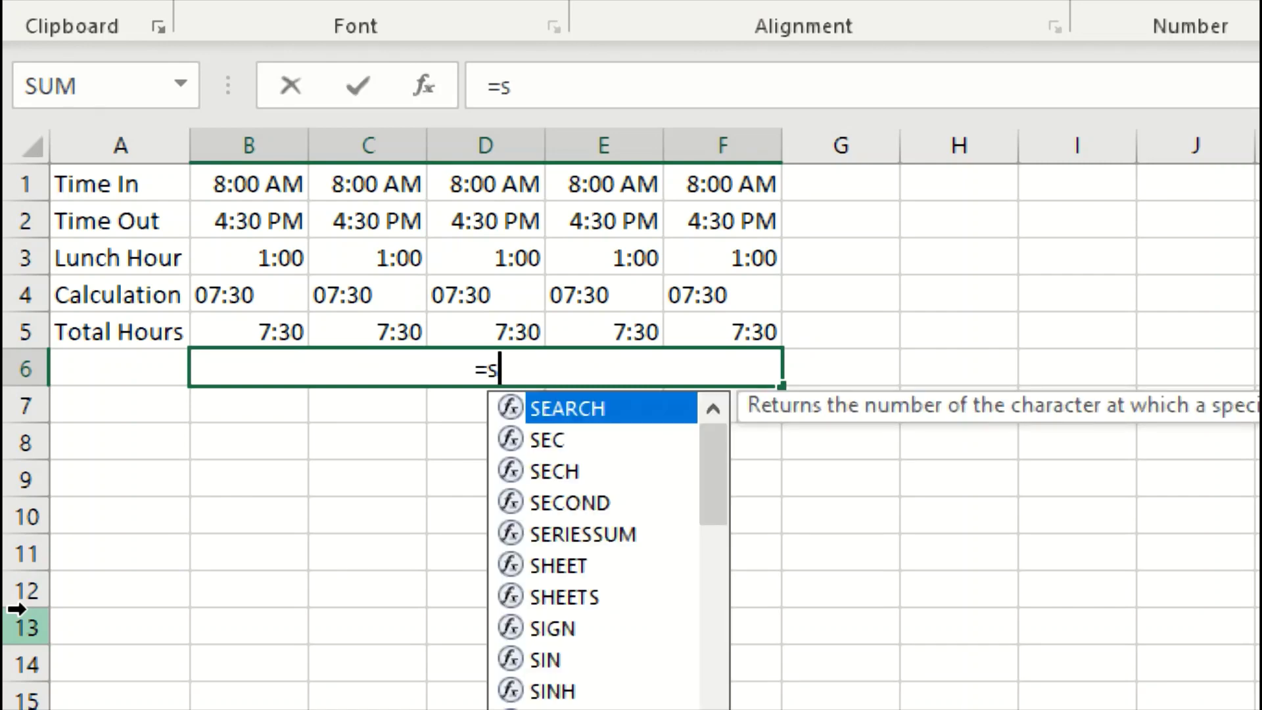
type("um(")
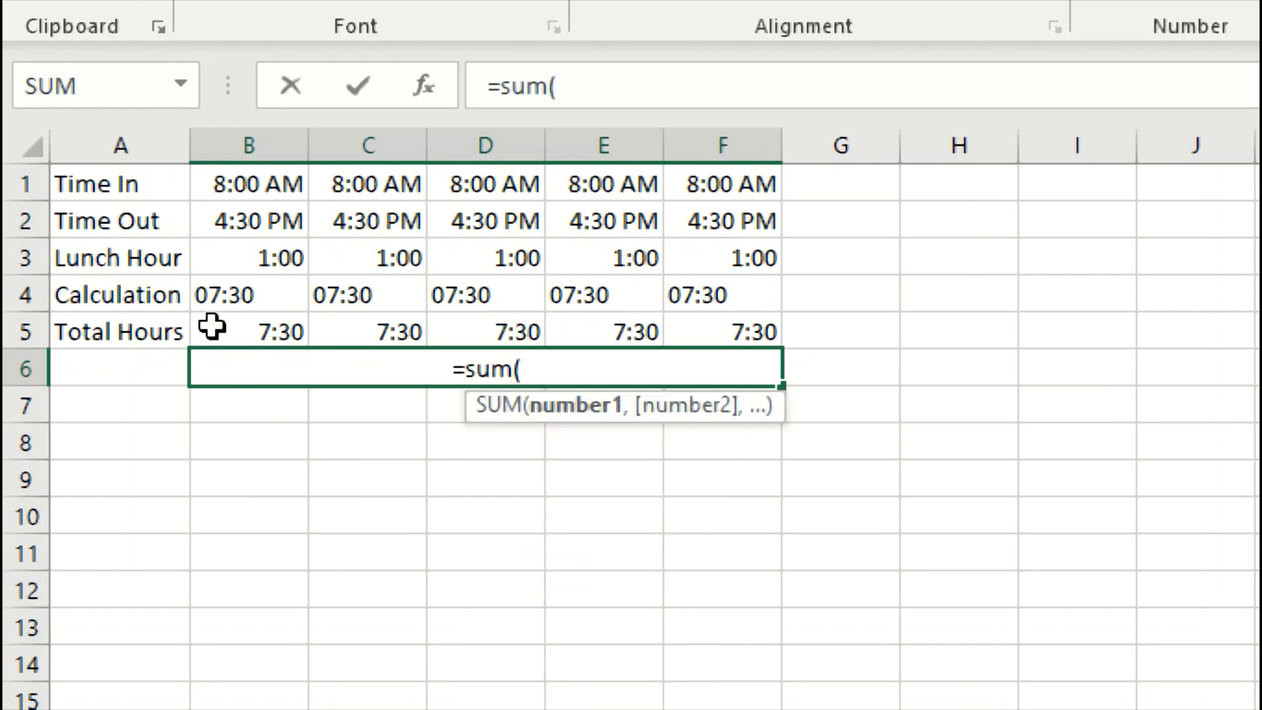
left_click_drag(212, 326, 762, 327)
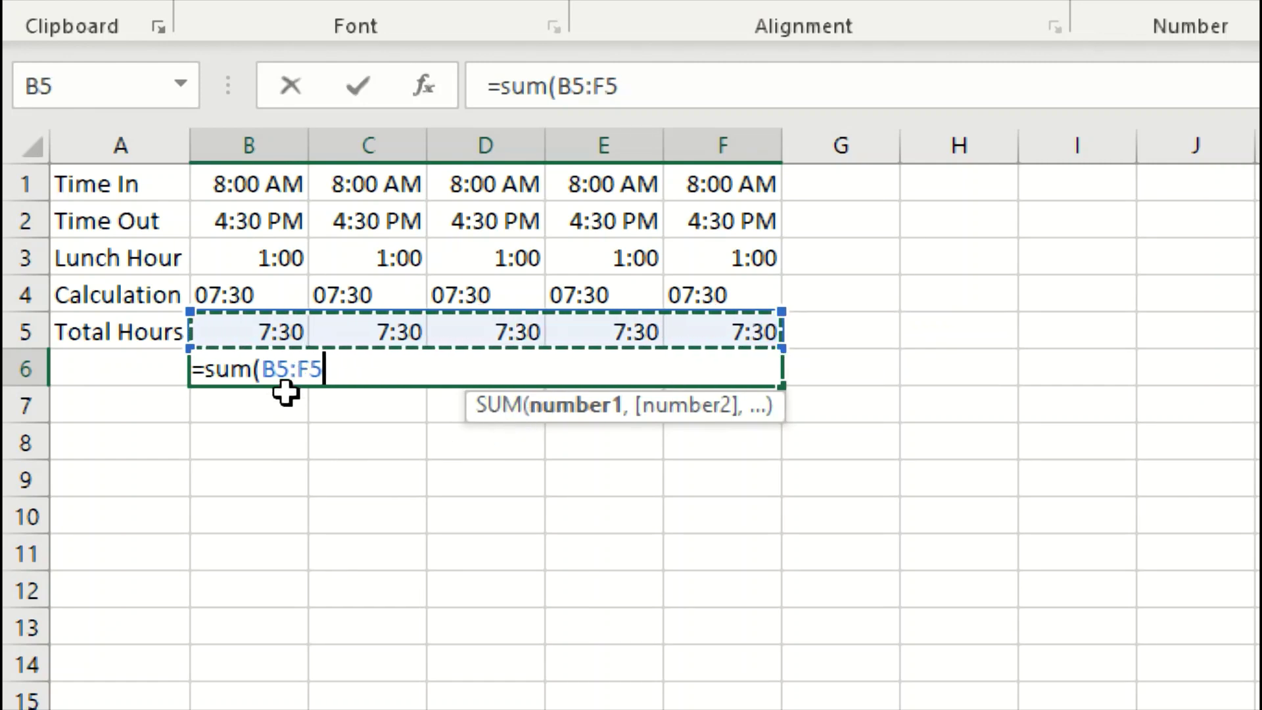
type(")")
key("Return")
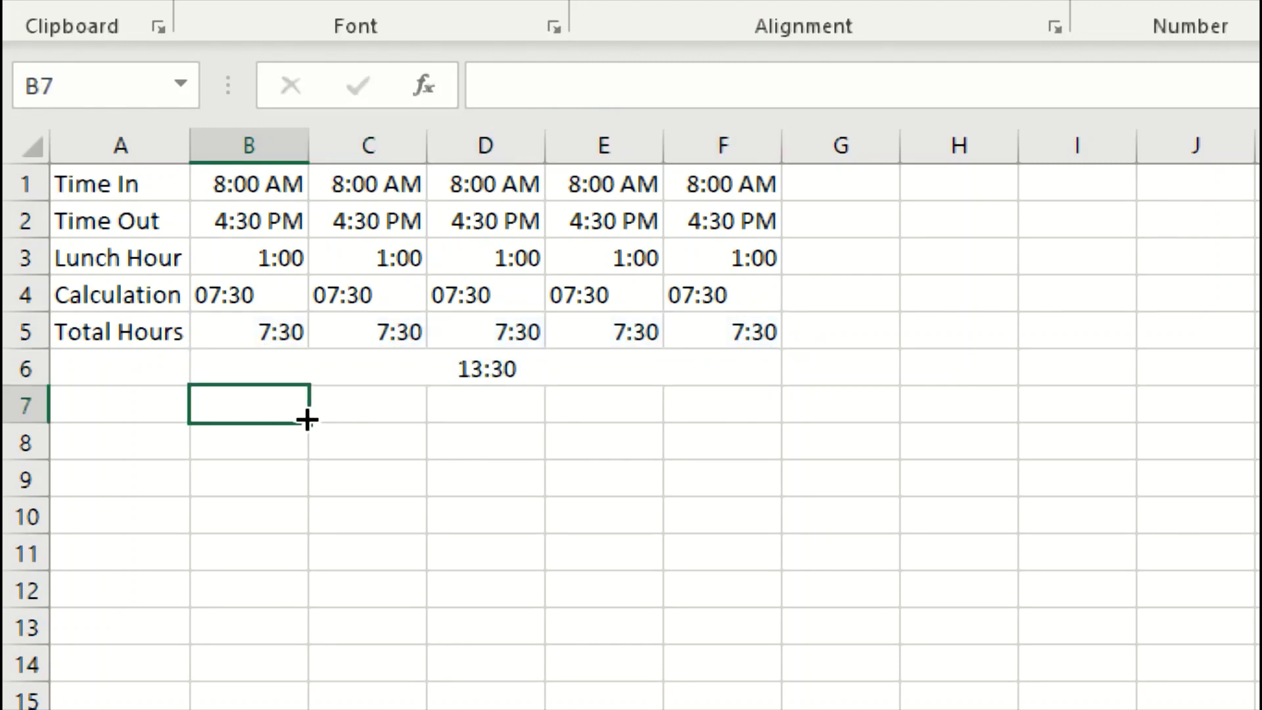
left_click(462, 374)
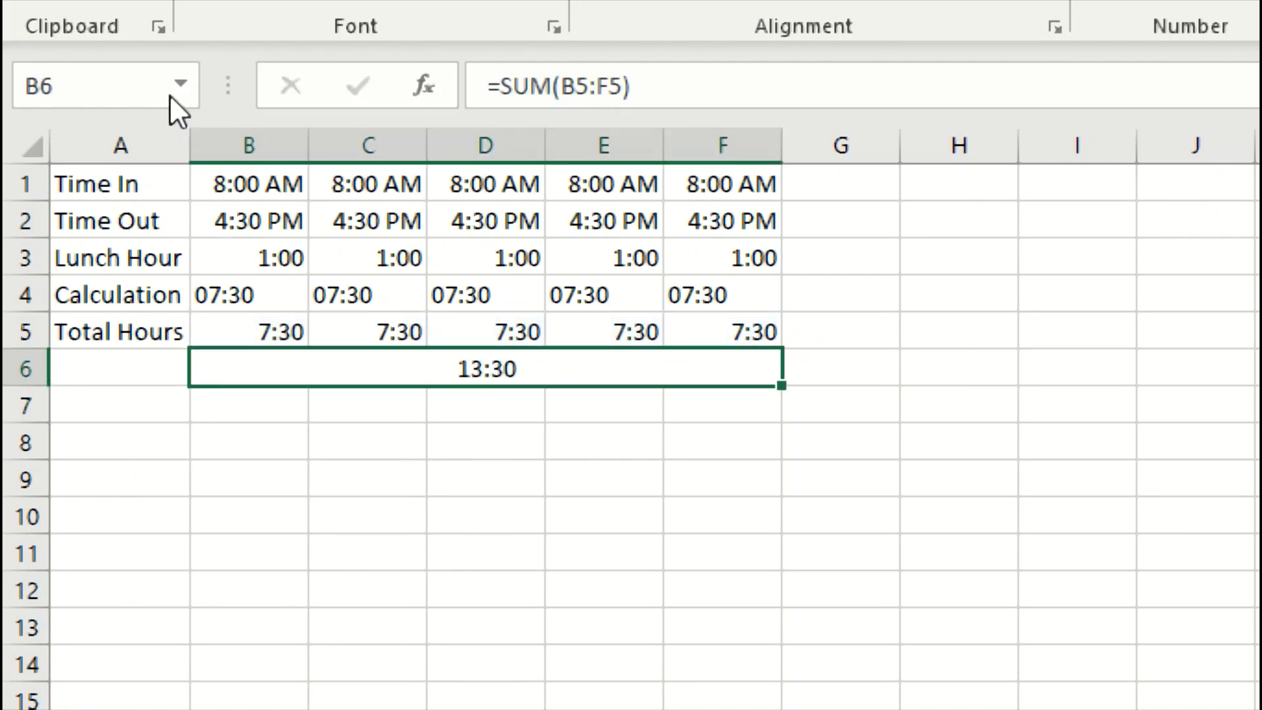
Step: Format the merged total with custom [h]:mm, trimmed from [h]:mm:ss, to show 37:30
right_click(459, 365)
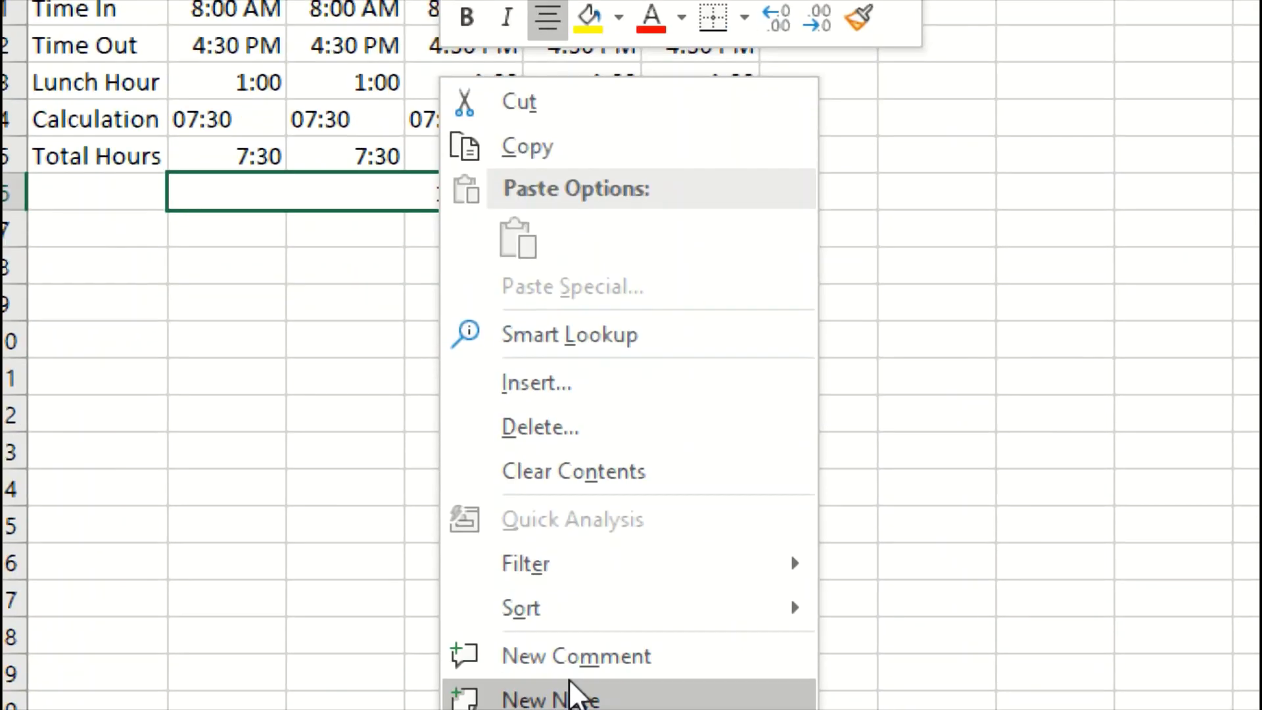
left_click(583, 648)
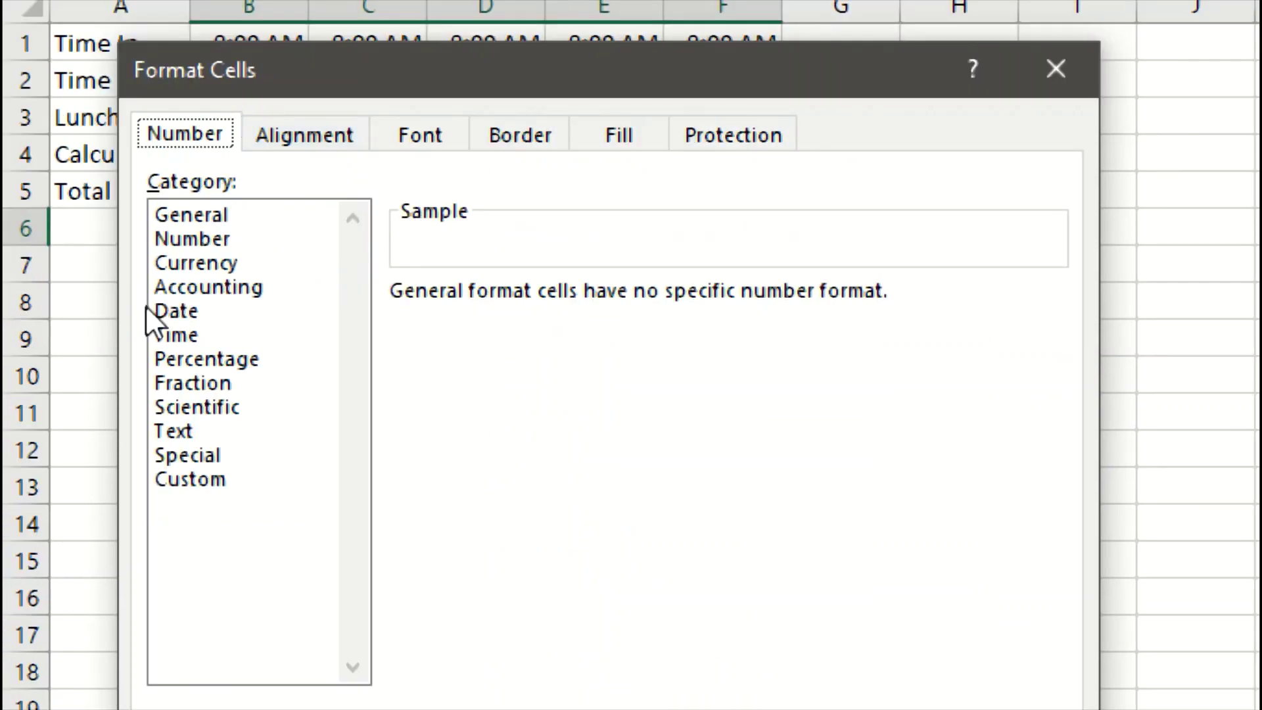
left_click(172, 479)
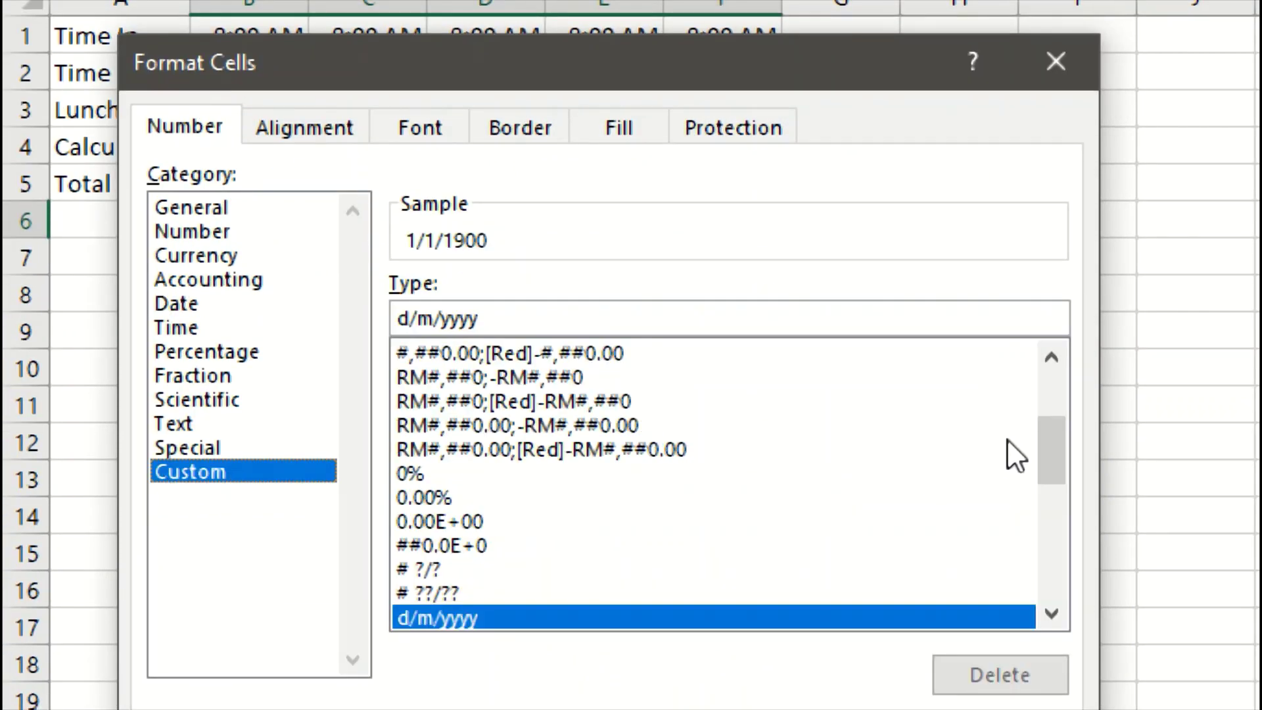
left_click_drag(1051, 441, 1054, 530)
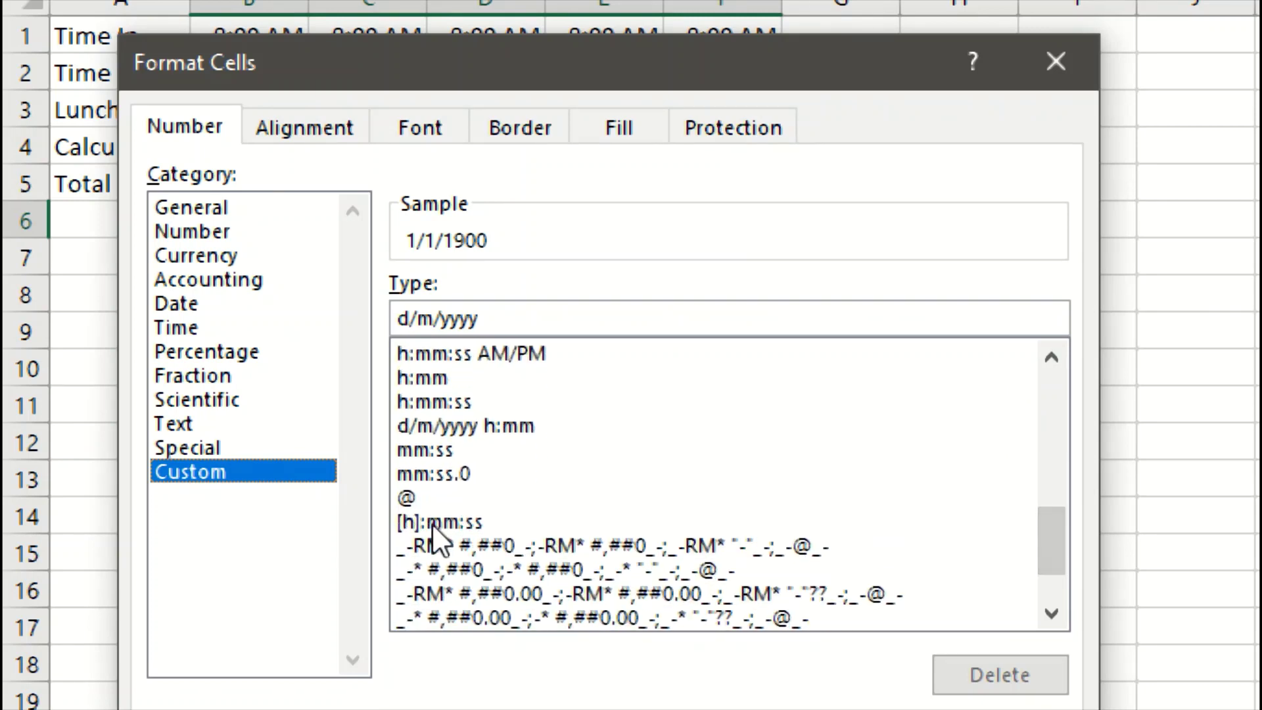
left_click(412, 523)
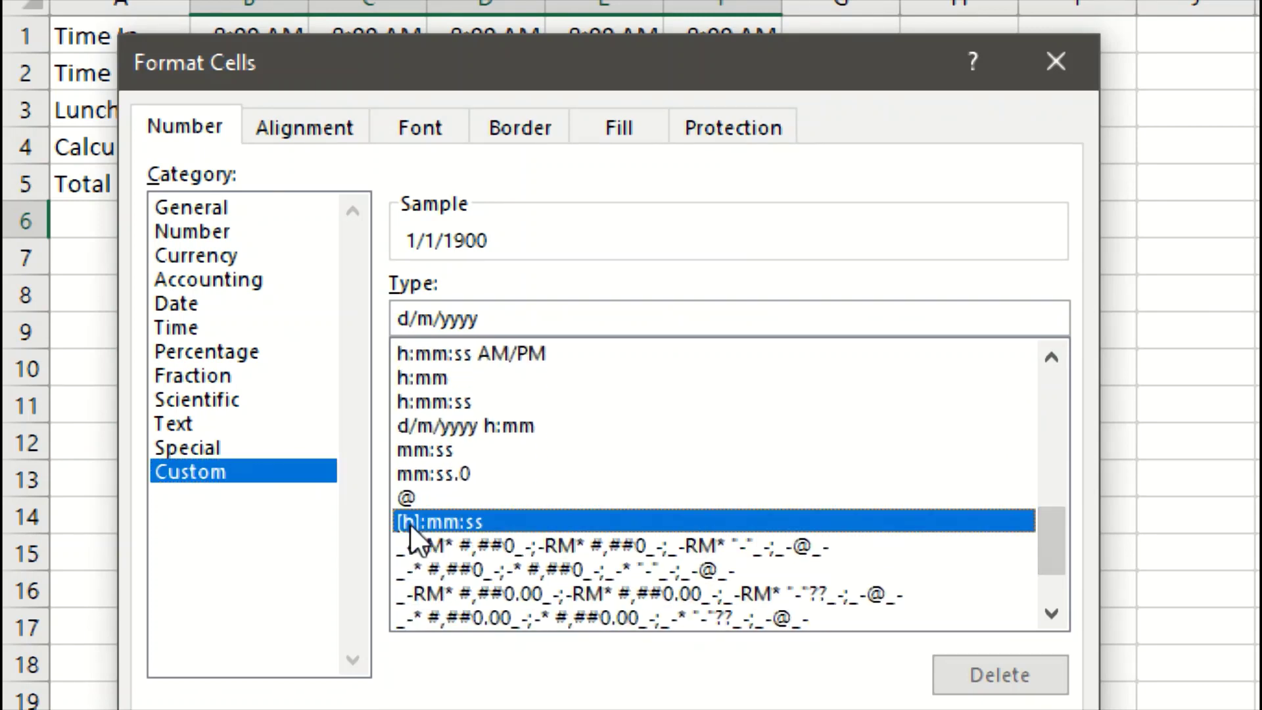
left_click(533, 322)
key("BackSpace")
key("BackSpace")
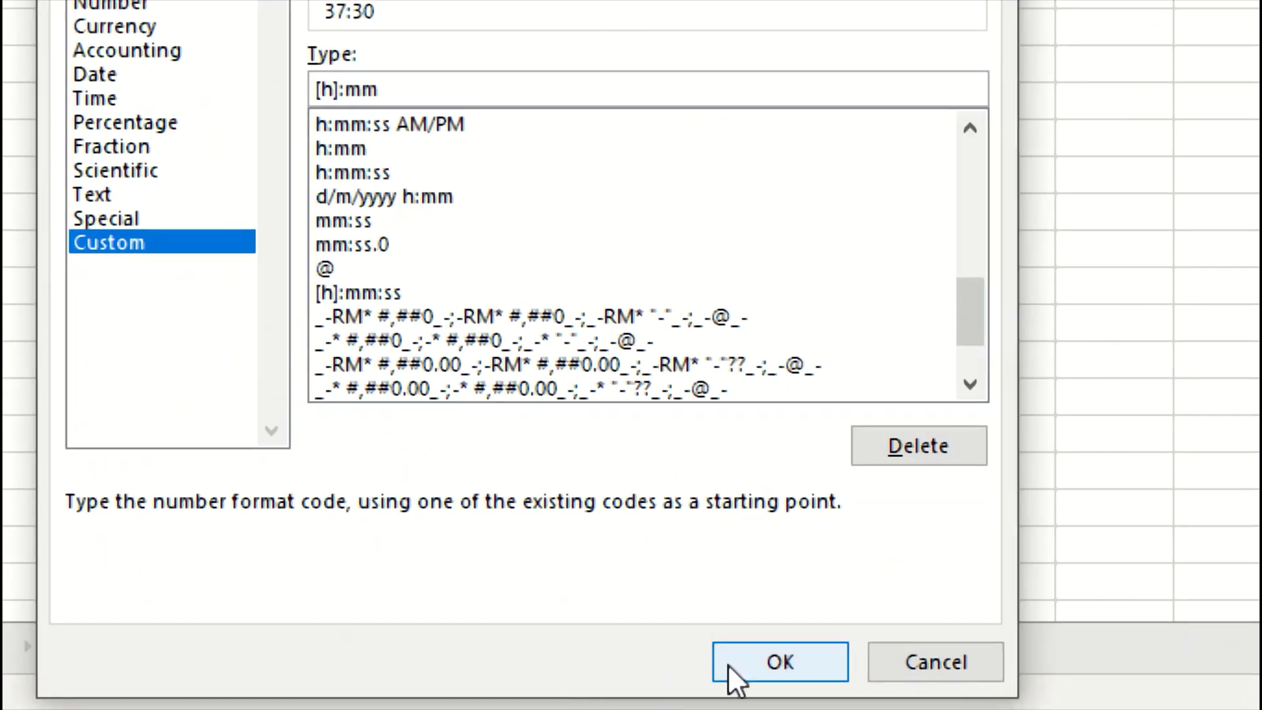
left_click(733, 665)
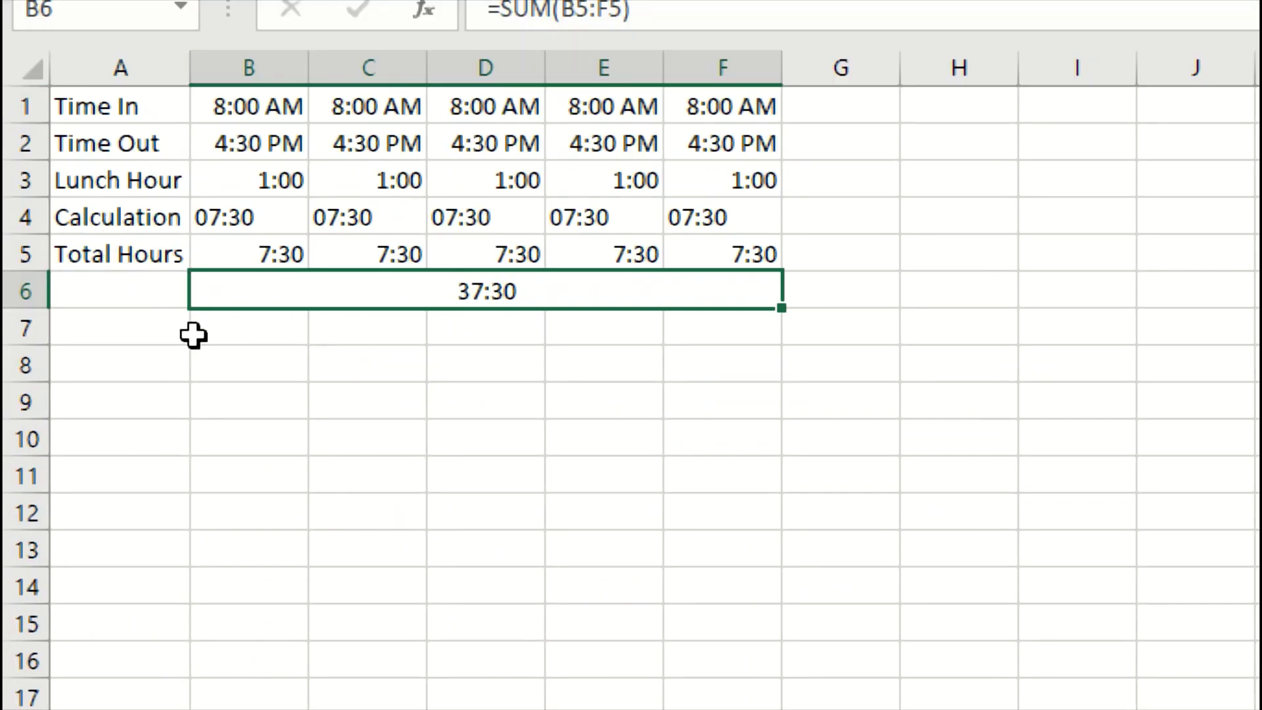
Step: Enter 'Total Hours A Week' in A6 and AutoFit column A to fit the label
left_click(147, 300)
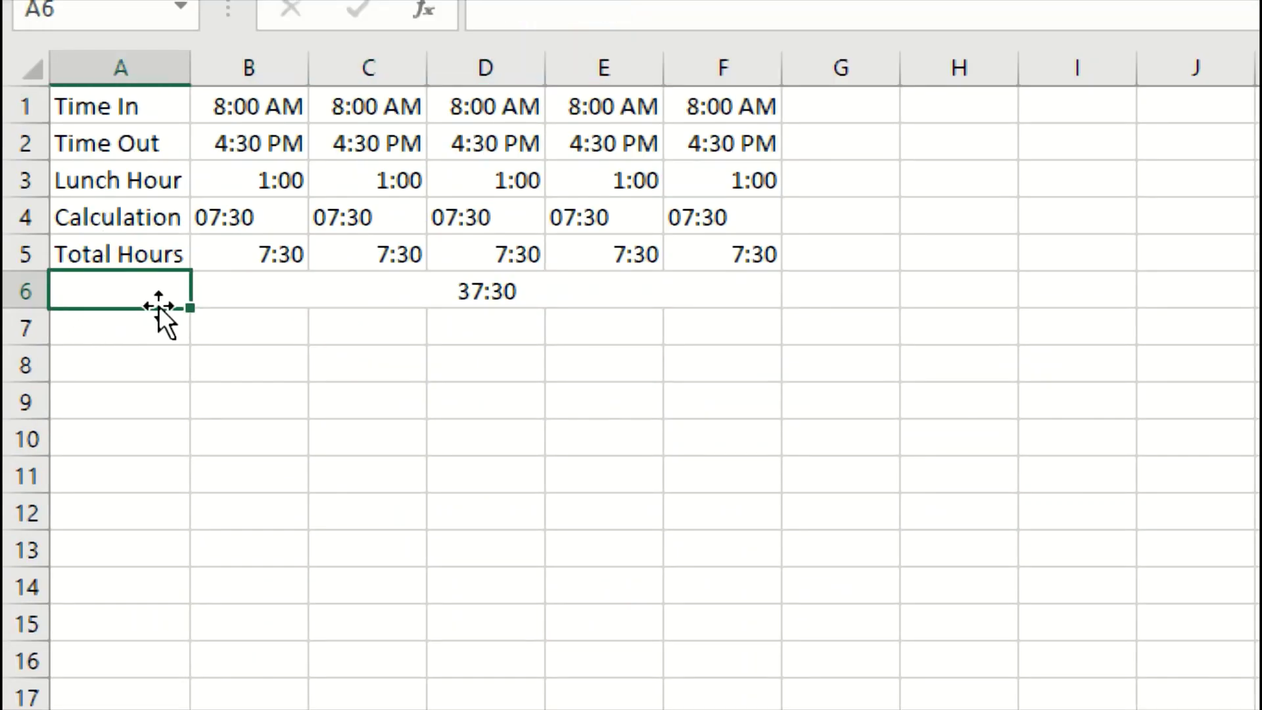
double_click(159, 305)
type("Total")
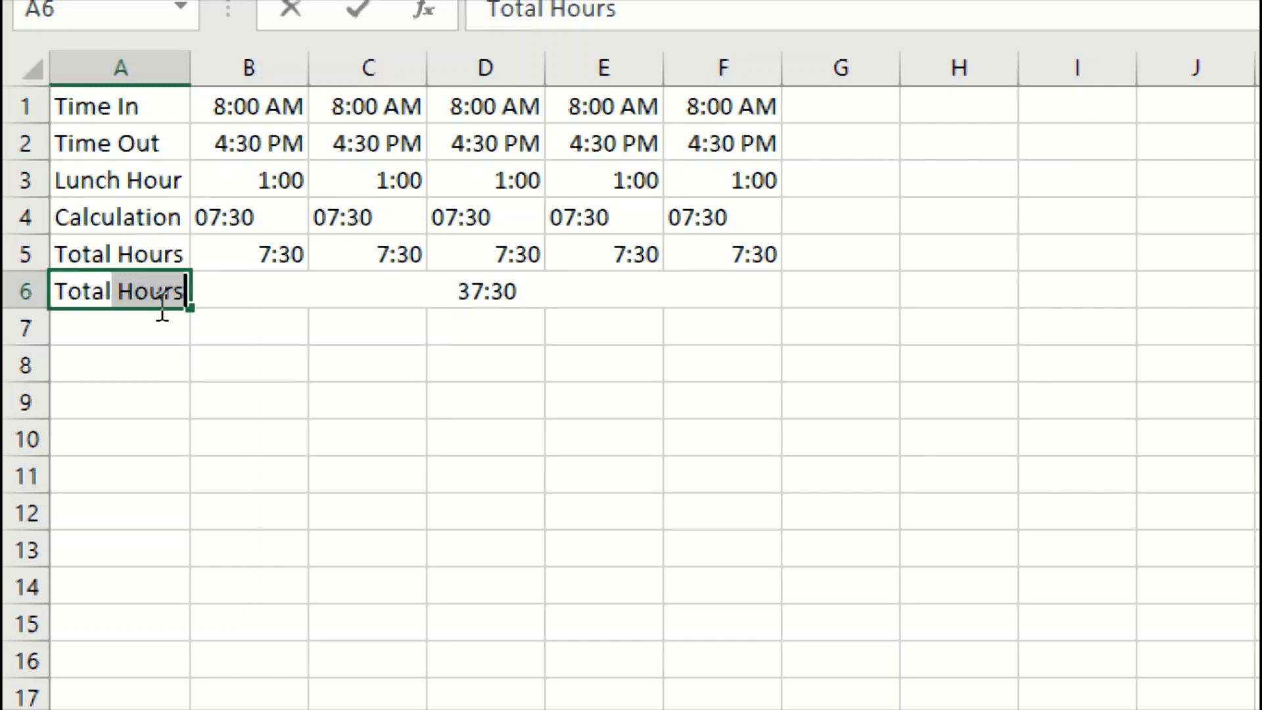
type("Hour")
type(" A")
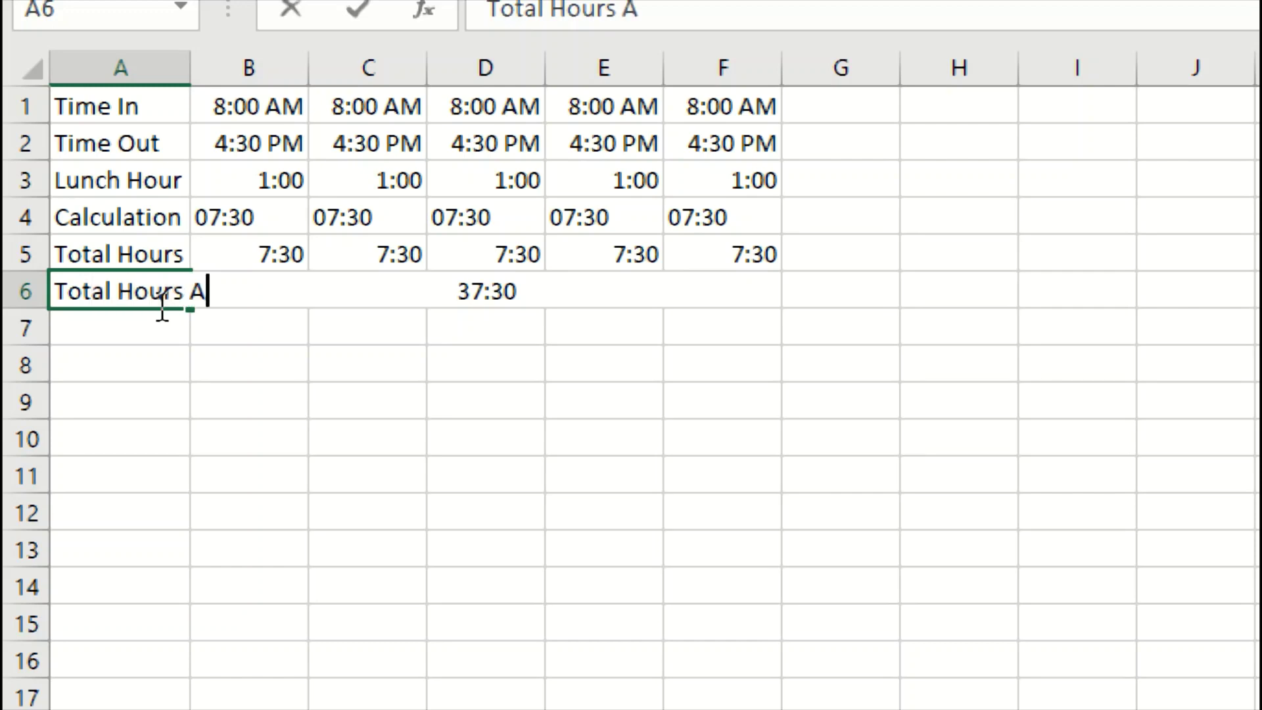
type(" WEek")
key("BackSpace")
key("BackSpace")
key("BackSpace")
type("eek")
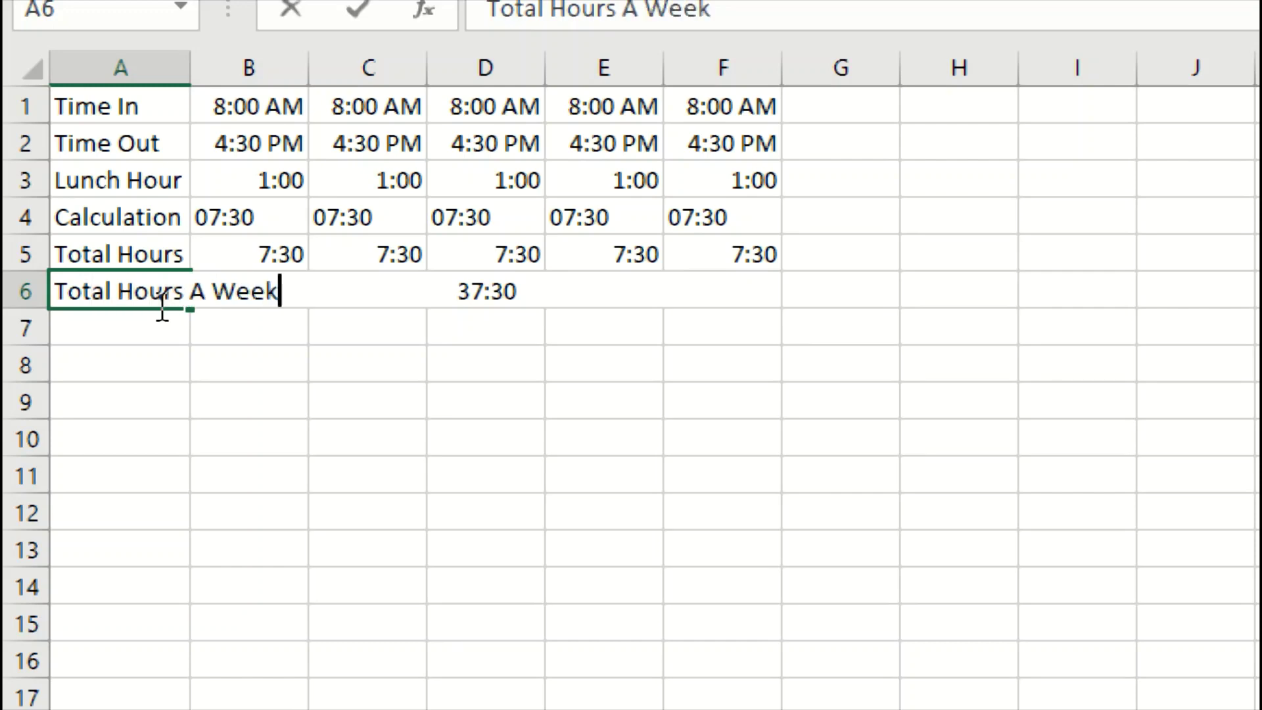
key("Return")
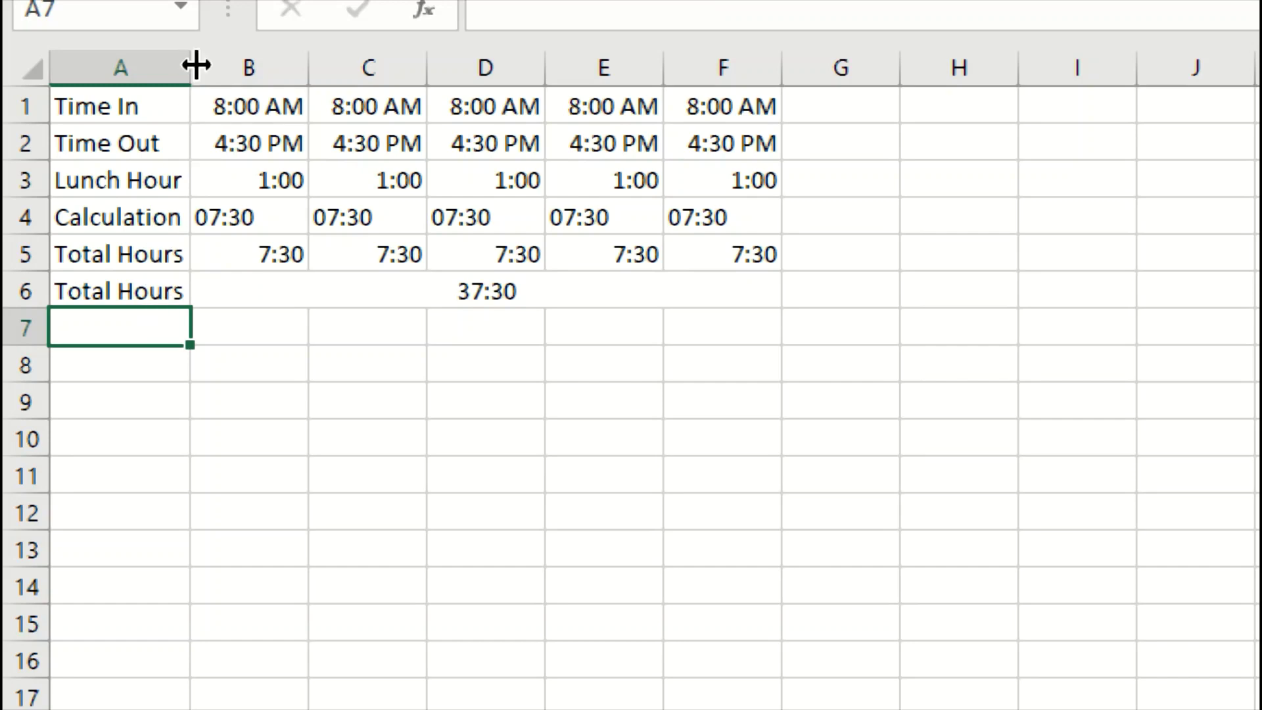
double_click(191, 65)
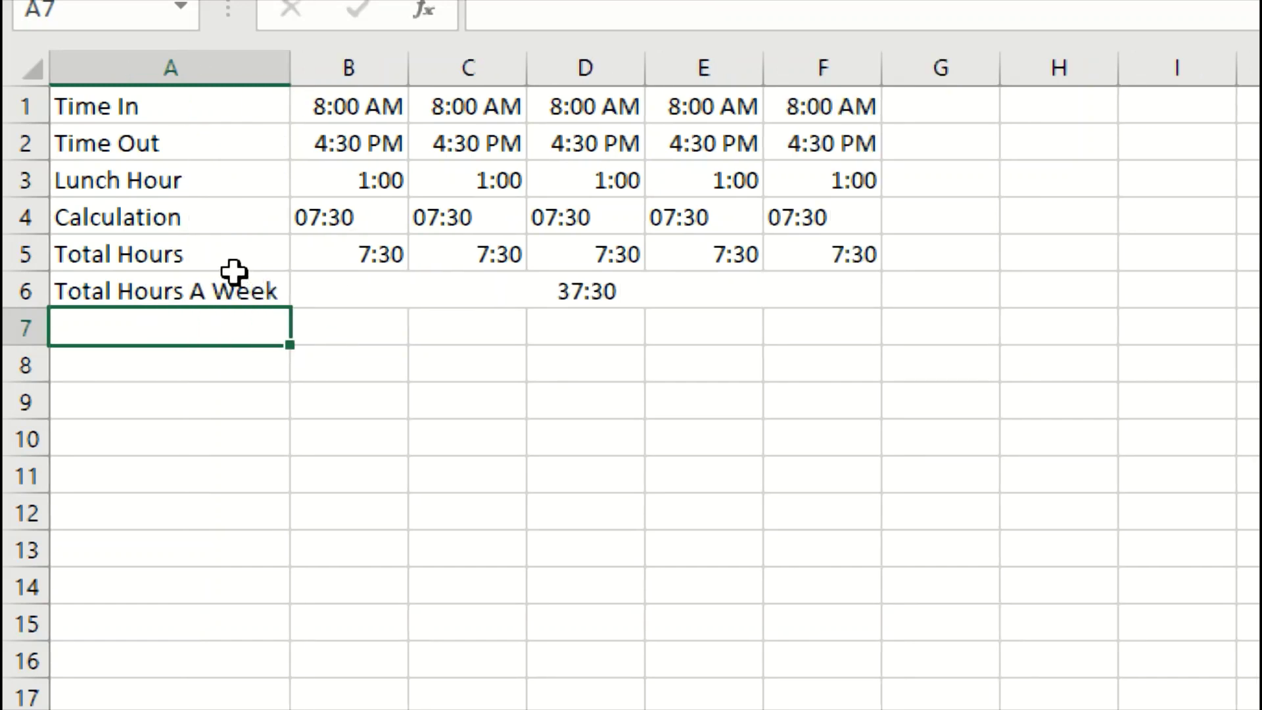
left_click(11, 216)
Step: Hide row 4, the Calculation helper row
right_click(10, 216)
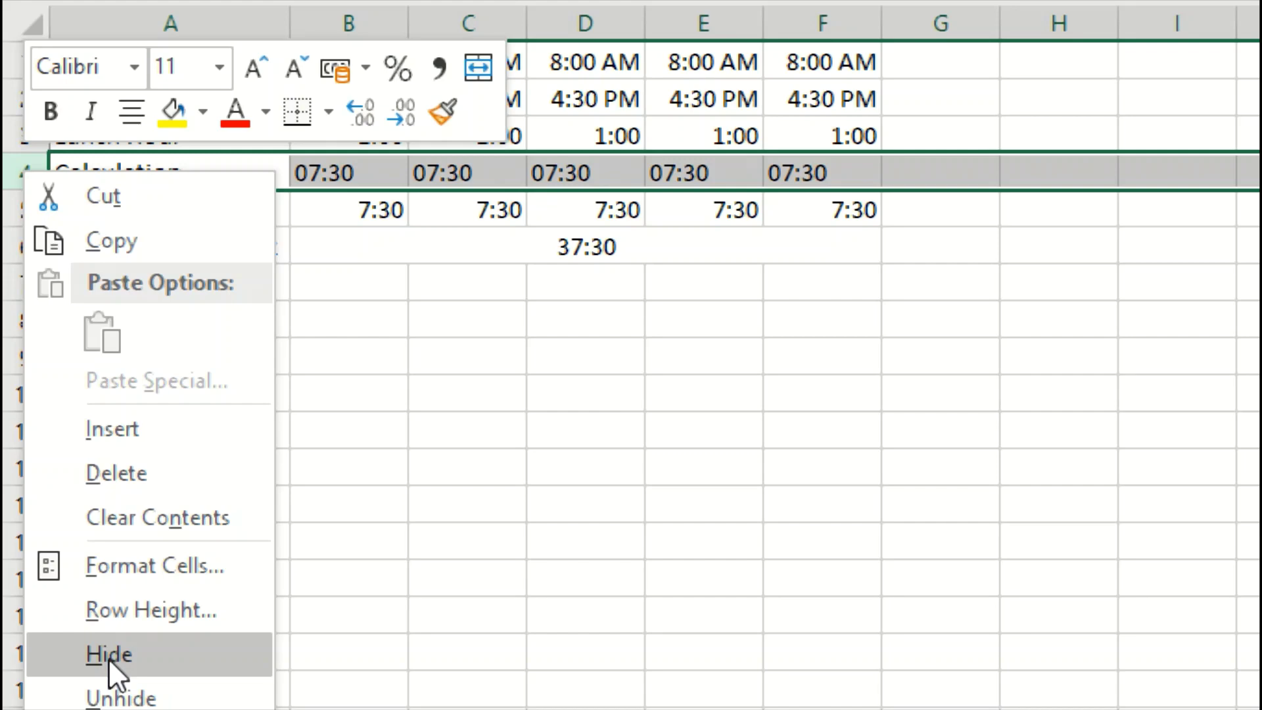
left_click(109, 654)
left_click(348, 167)
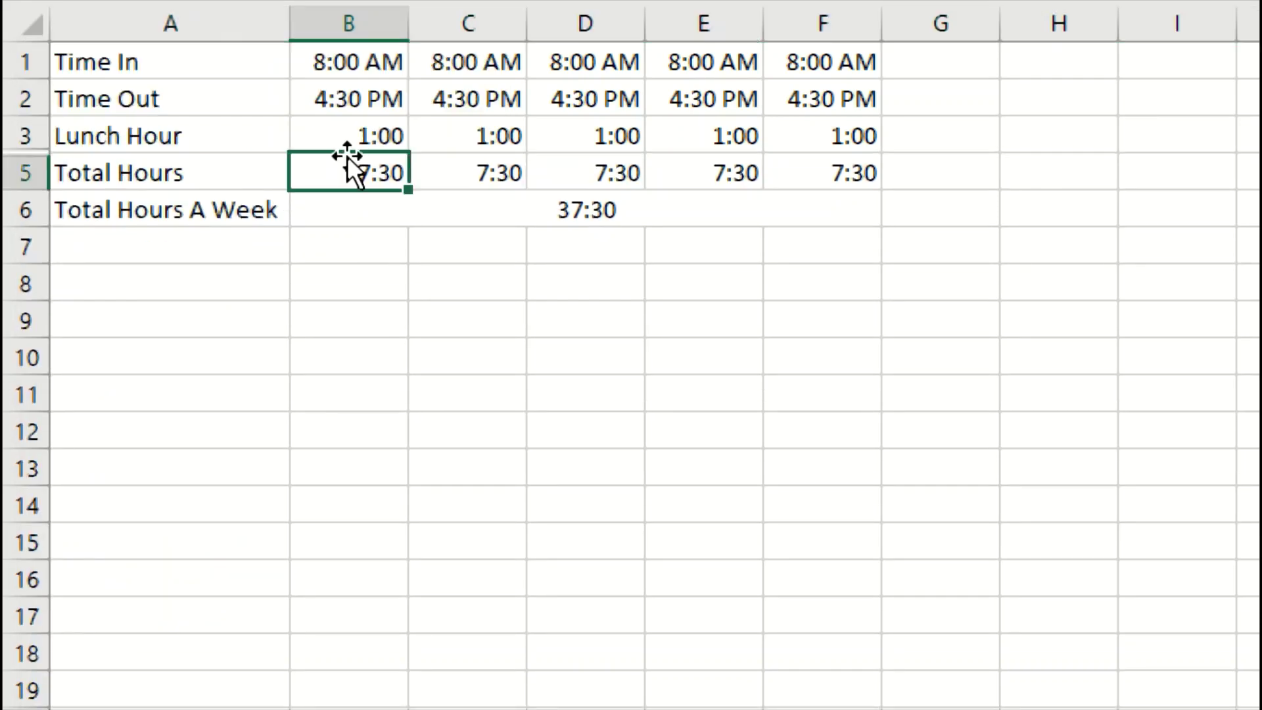